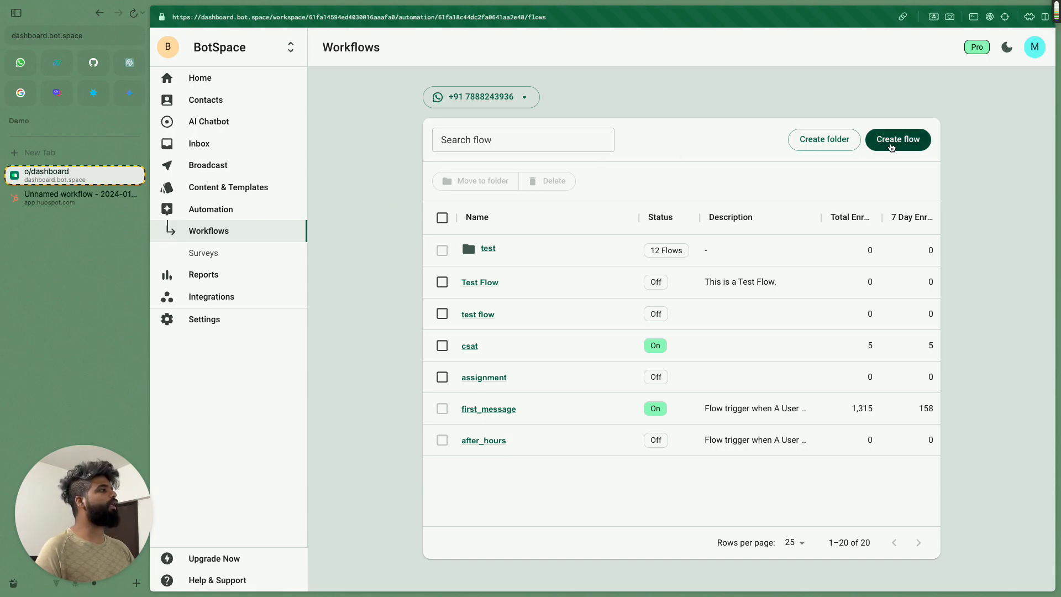
Step: Create a new BotSpace flow named 'webhook test'
{"action": "left_click", "coordinate": [919, 146]}
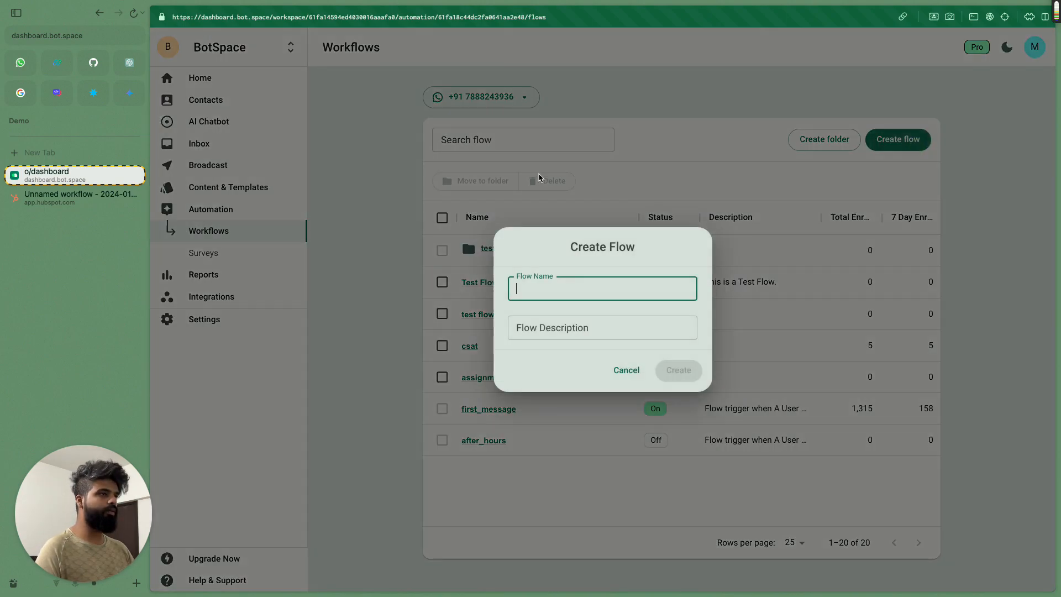
{"action": "type", "text": "webhook test"}
{"action": "left_click", "coordinate": [692, 374]}
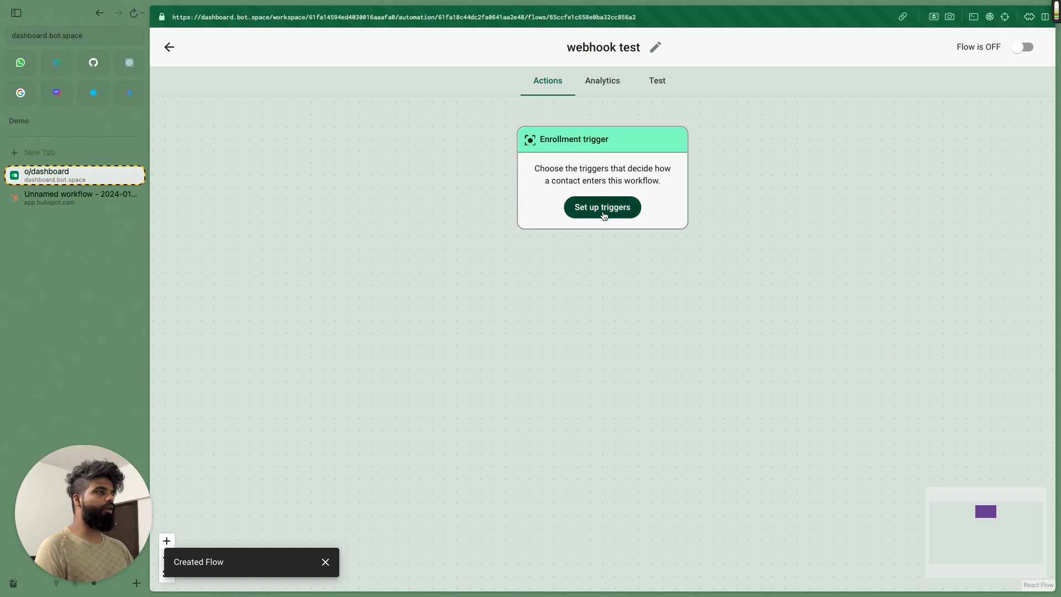
Step: Give the flow an Incoming webhook trigger and check its webhook URL
{"action": "left_click", "coordinate": [604, 215]}
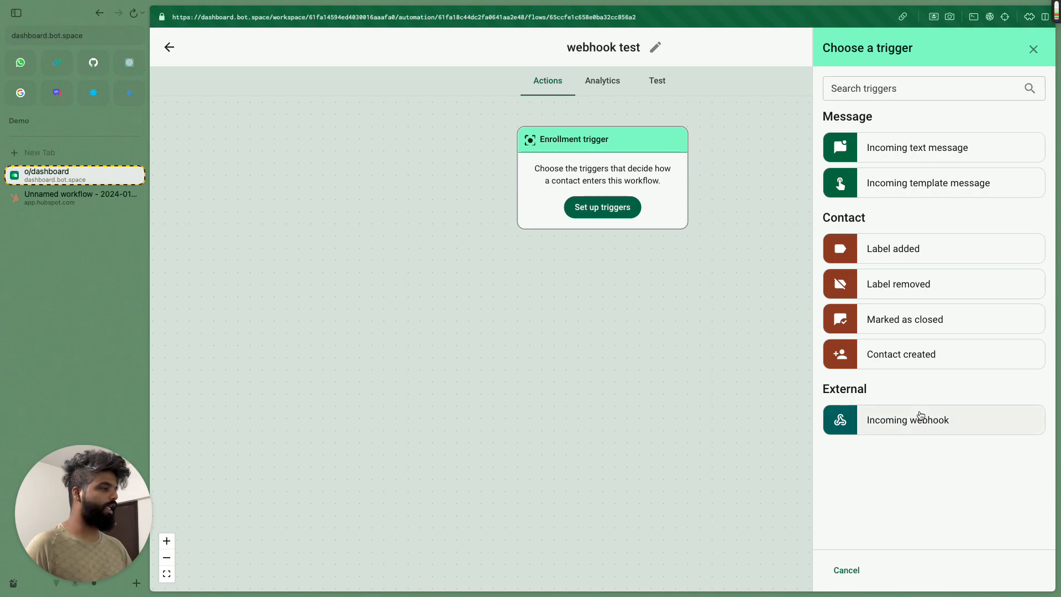
{"action": "left_click", "coordinate": [911, 425]}
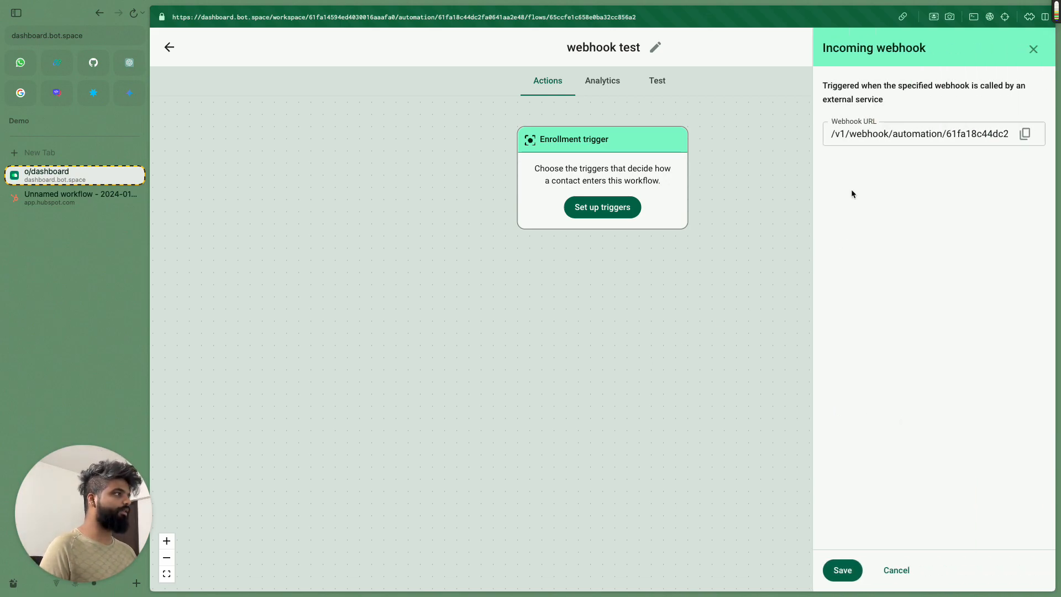
{"action": "left_click", "coordinate": [849, 577]}
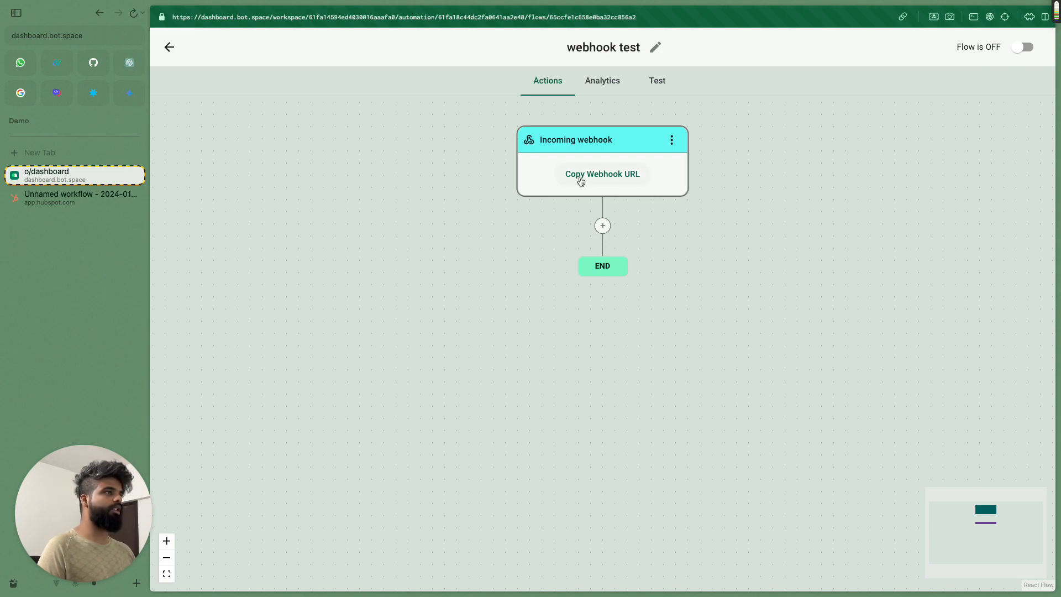
{"action": "left_click", "coordinate": [644, 161]}
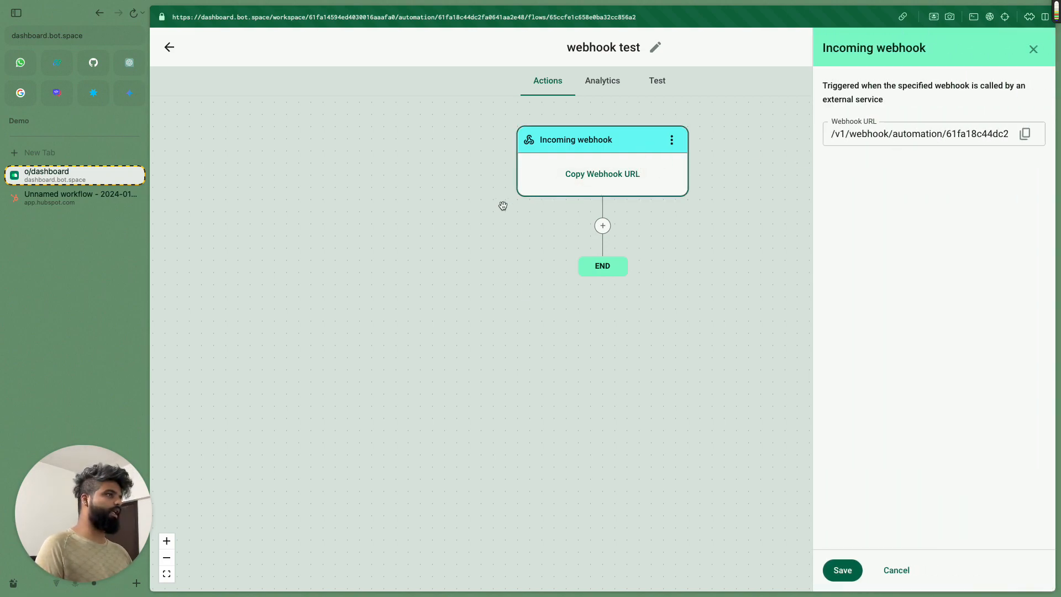
{"action": "left_click", "coordinate": [1033, 49]}
Step: Add a Send text message step after the webhook trigger
{"action": "left_click", "coordinate": [601, 226]}
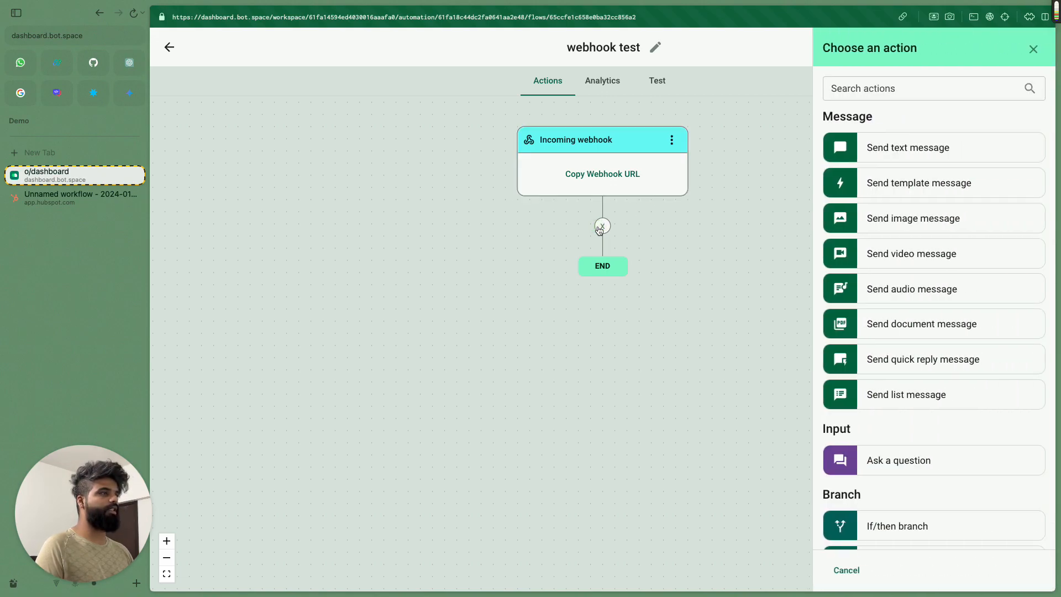
{"action": "left_click", "coordinate": [883, 156]}
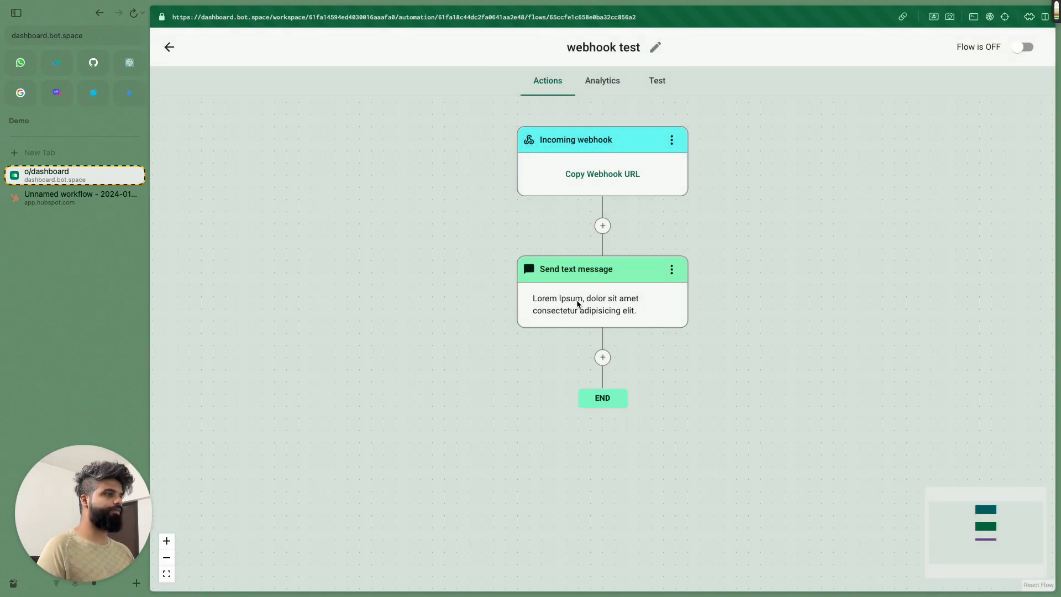
{"action": "left_click", "coordinate": [630, 310]}
Step: Replace the message text with 'Hello from webhooks!' and save the step
{"action": "left_click", "coordinate": [940, 155]}
{"action": "key", "text": "ctrl+a"}
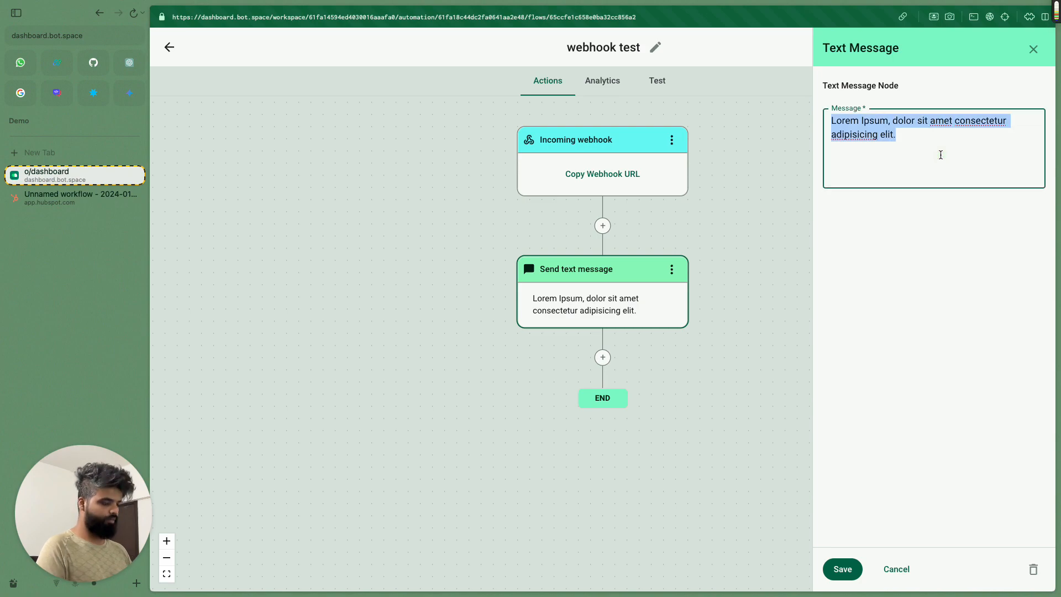
{"action": "type", "text": "hi there"}
{"action": "key", "text": "super+a"}
{"action": "type", "text": "Hi there,"}
{"action": "key", "text": "shift+Return"}
{"action": "key", "text": "shift+Return"}
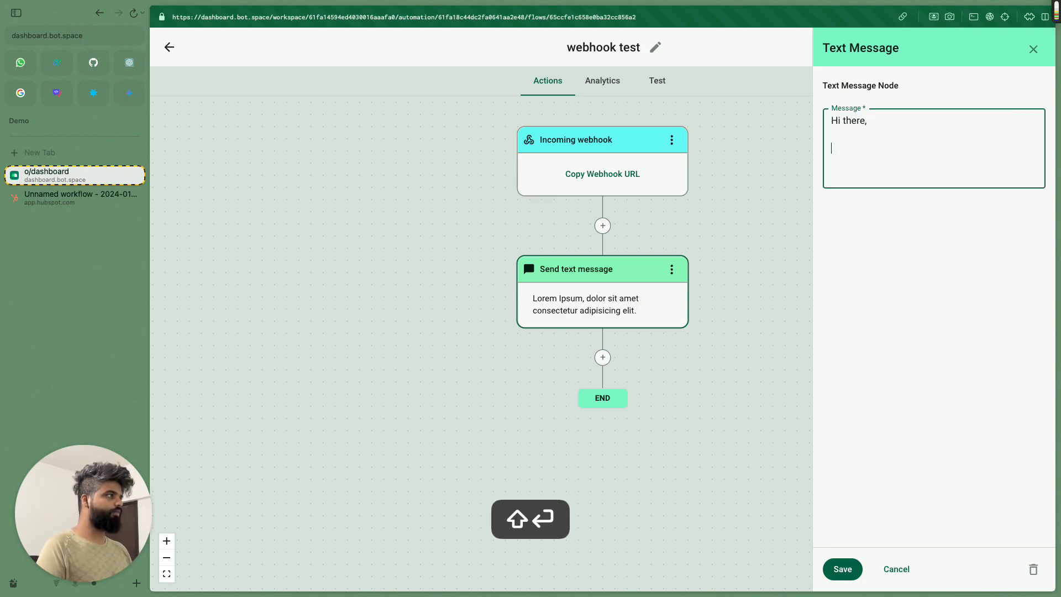
{"action": "type", "text": "Hello f"}
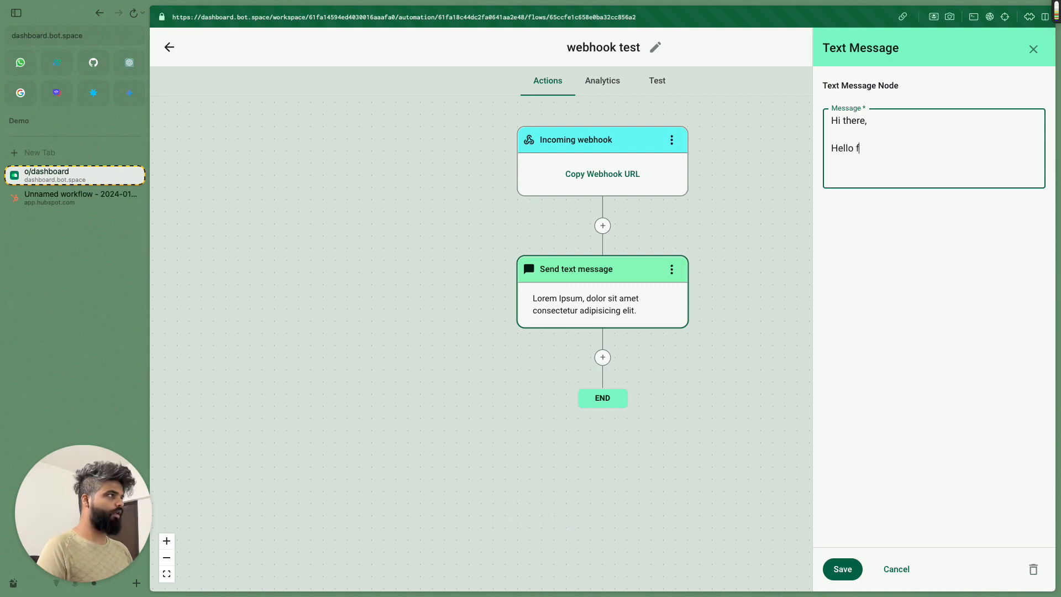
{"action": "type", "text": "rom world"}
{"action": "key", "text": "super+a"}
{"action": "type", "text": "Hello from webho"}
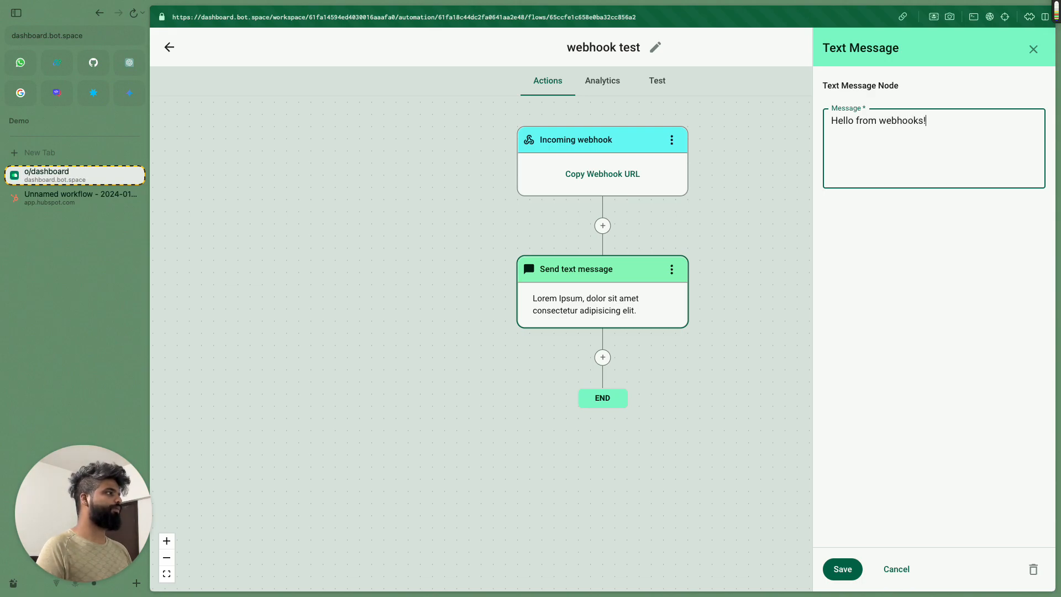
{"action": "left_click", "coordinate": [843, 570]}
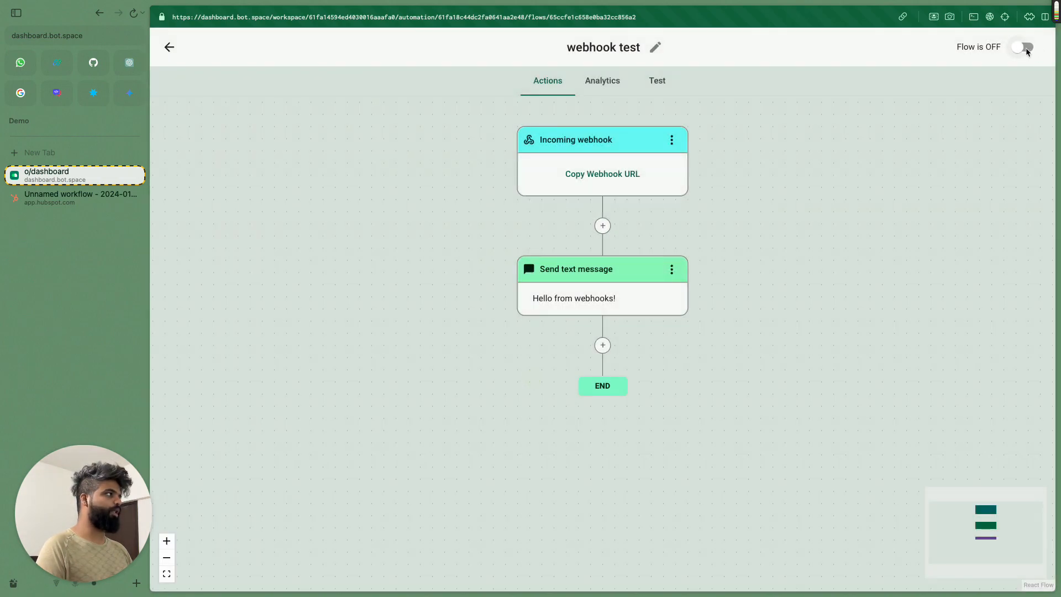
Step: Turn the flow on, copy its webhook URL, and select the existing POST request in RapidAPI
{"action": "left_click", "coordinate": [1025, 48]}
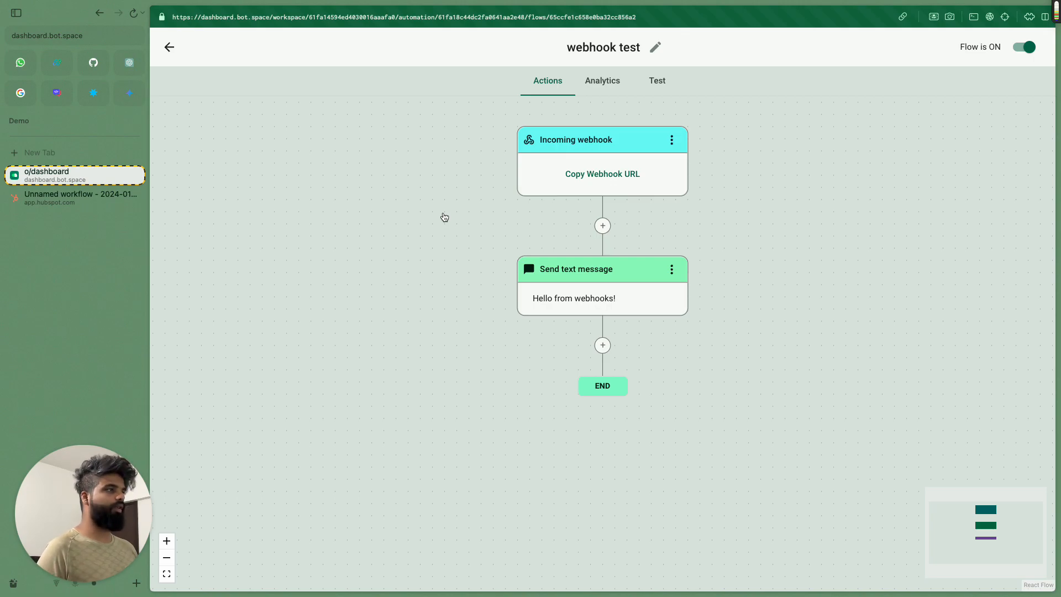
{"action": "left_click", "coordinate": [593, 173]}
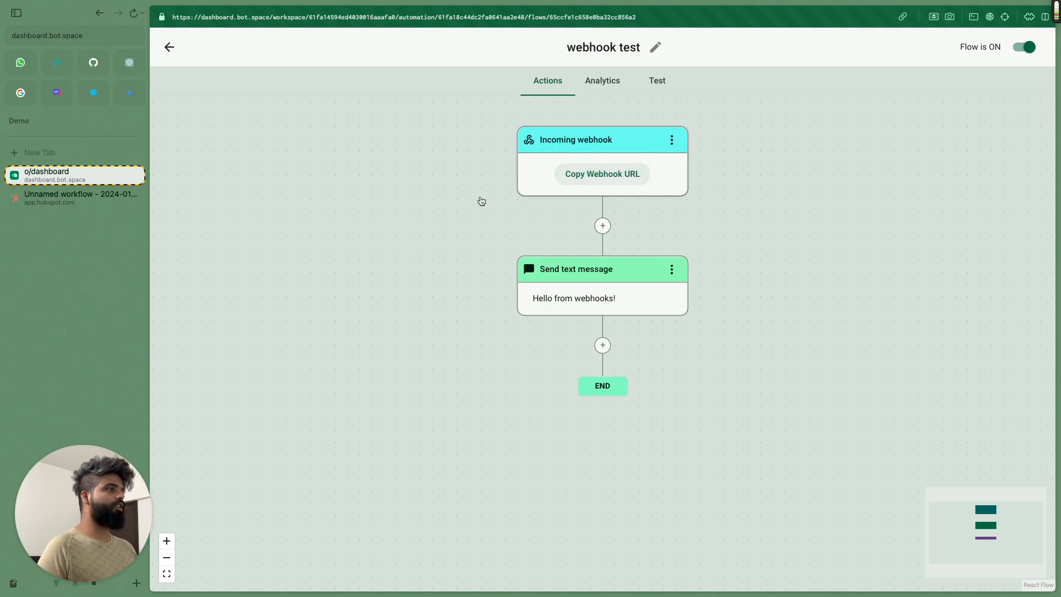
{"action": "key", "text": "super+Tab"}
{"action": "left_click", "coordinate": [365, 178]}
Step: Add Request (2) with the pasted webhook URL and send it, getting 405 Method Not Allowed
{"action": "right_click", "coordinate": [412, 463]}
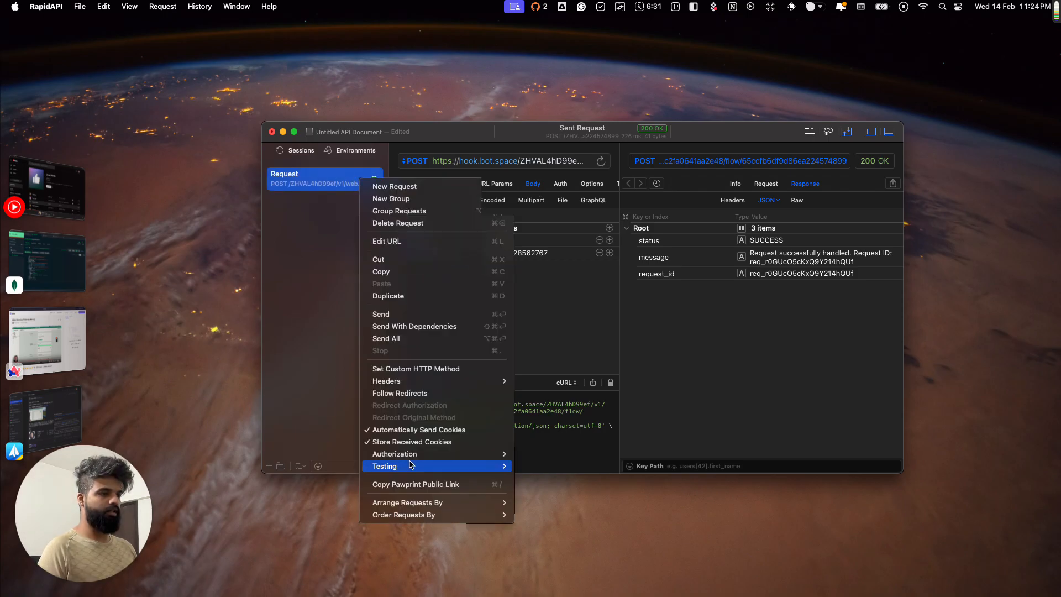
{"action": "key", "text": "Escape"}
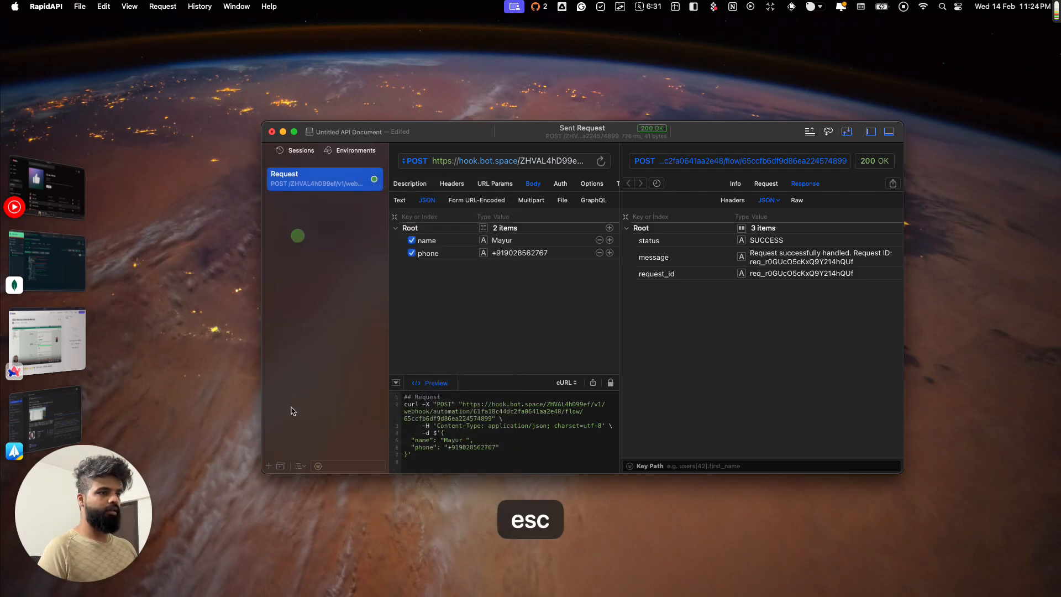
{"action": "left_click", "coordinate": [269, 466]}
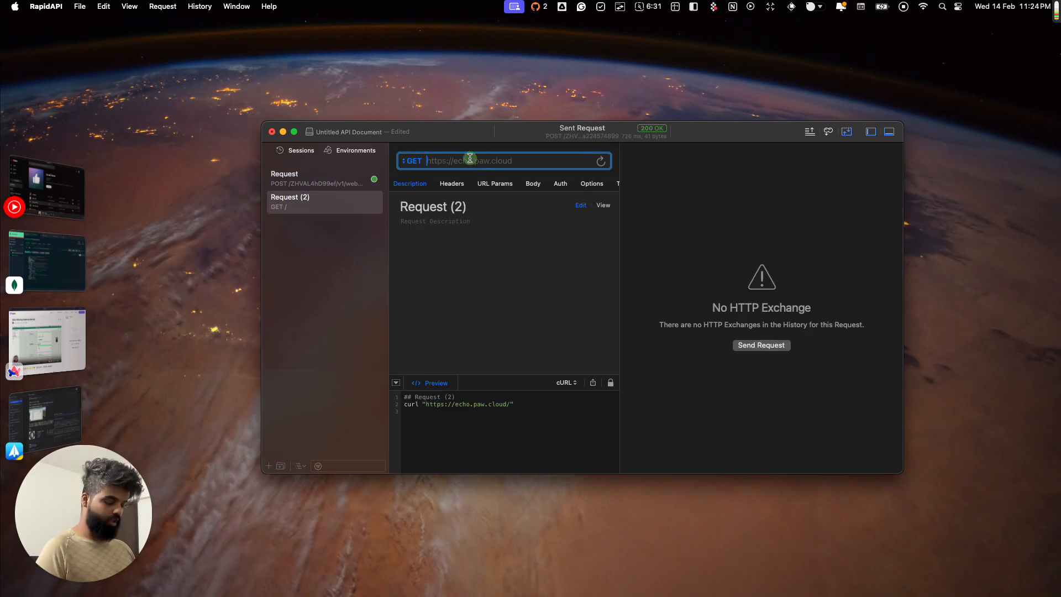
{"action": "key", "text": "super+v"}
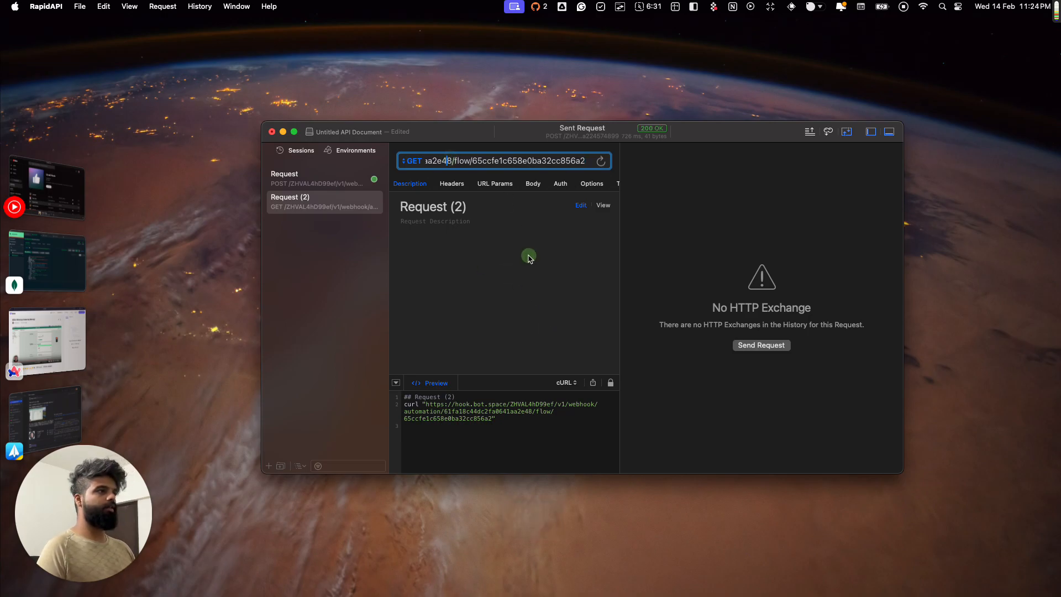
{"action": "left_click", "coordinate": [551, 160]}
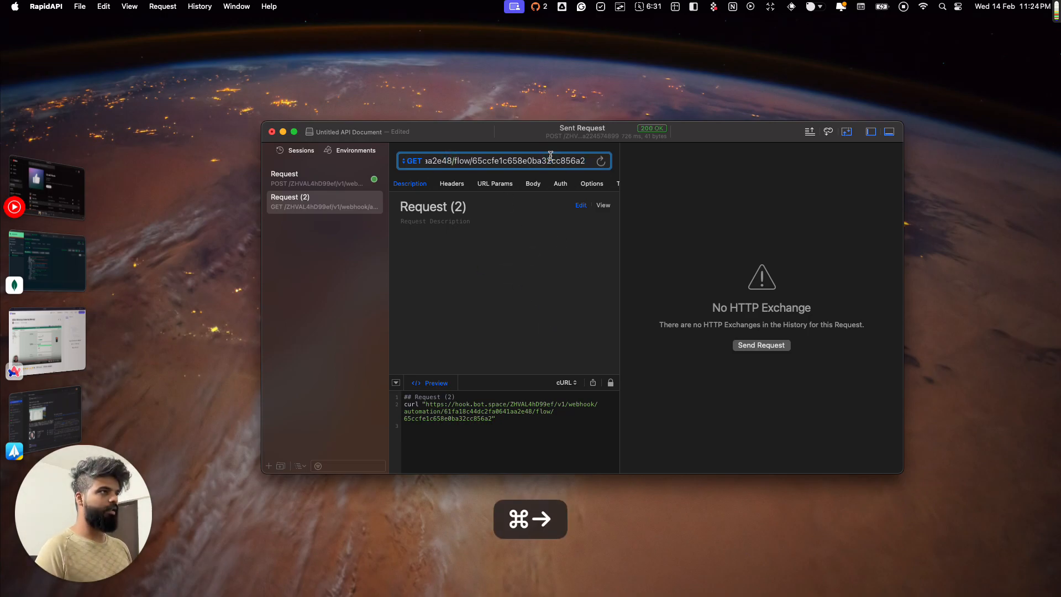
{"action": "key", "text": "super+a"}
{"action": "key", "text": "Return"}
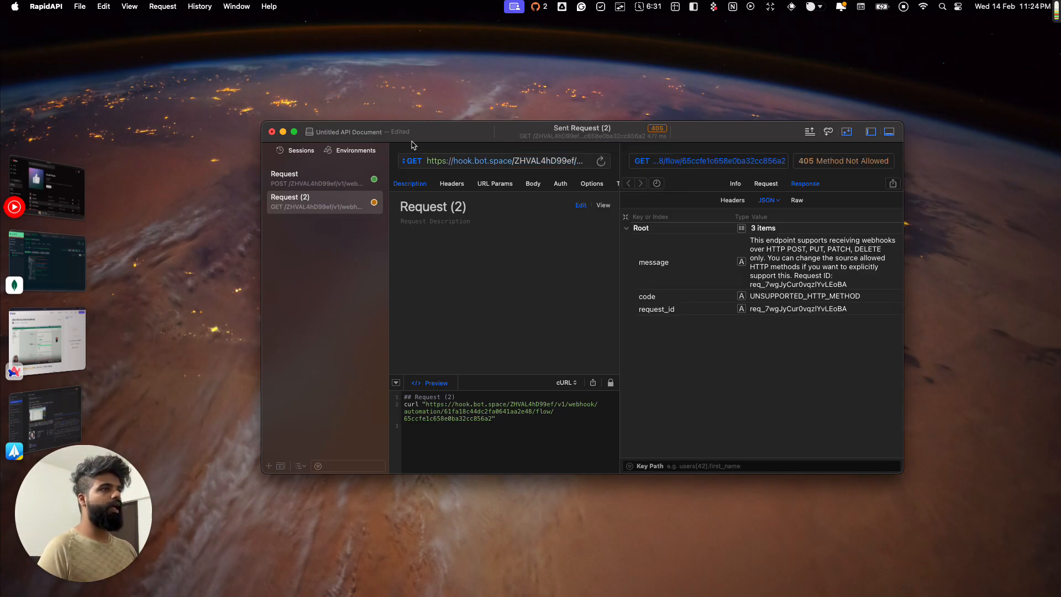
{"action": "left_click", "coordinate": [412, 161]}
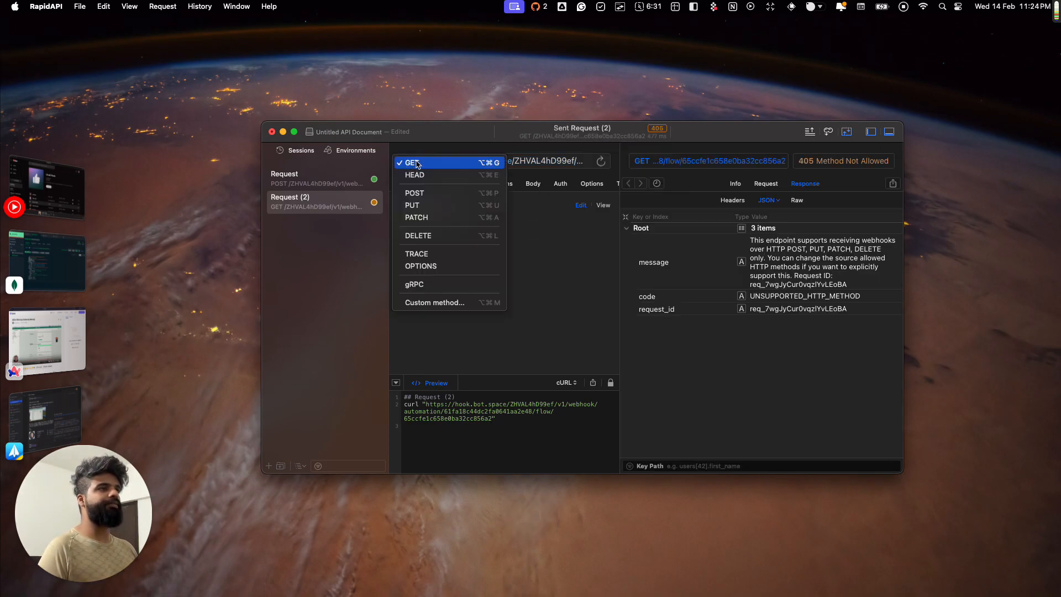
Step: Switch the request to POST with a JSON body and add a 'name' key holding the contact's full name
{"action": "left_click", "coordinate": [439, 193]}
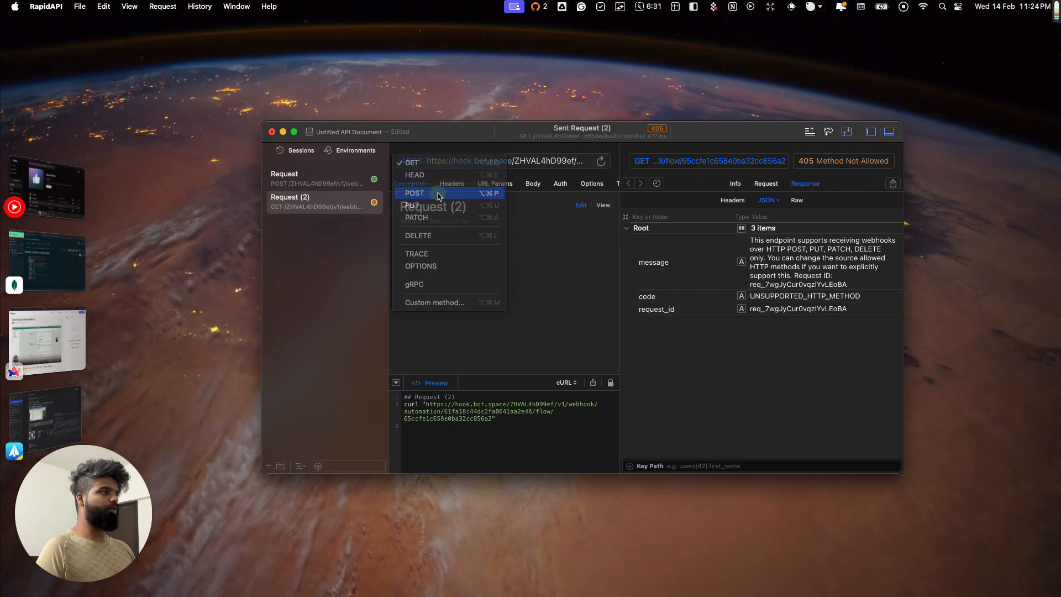
{"action": "left_click", "coordinate": [534, 185]}
{"action": "left_click", "coordinate": [427, 201]}
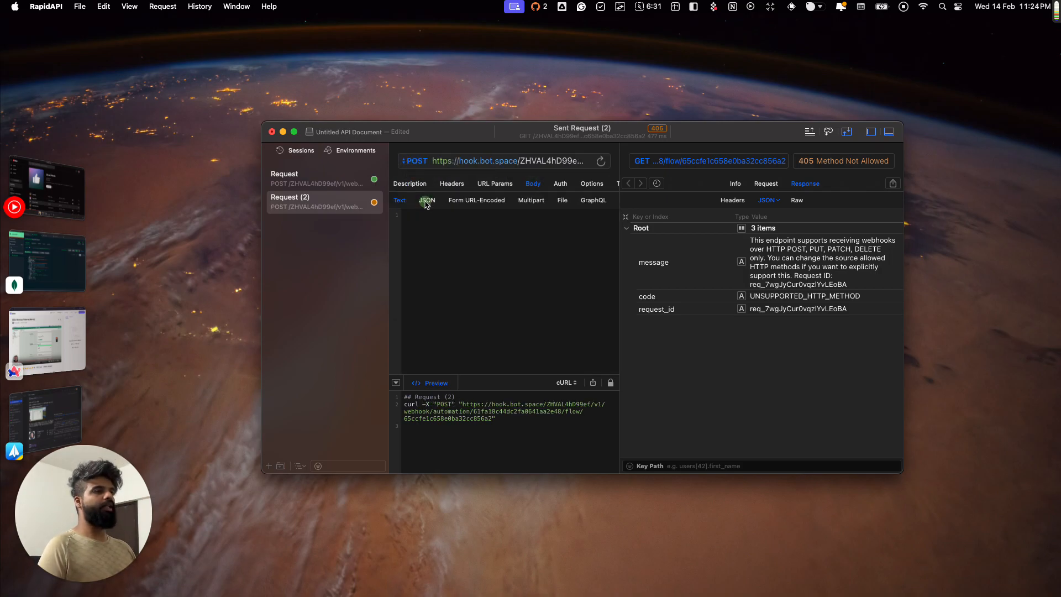
{"action": "left_click", "coordinate": [610, 228]}
{"action": "left_click", "coordinate": [447, 238]}
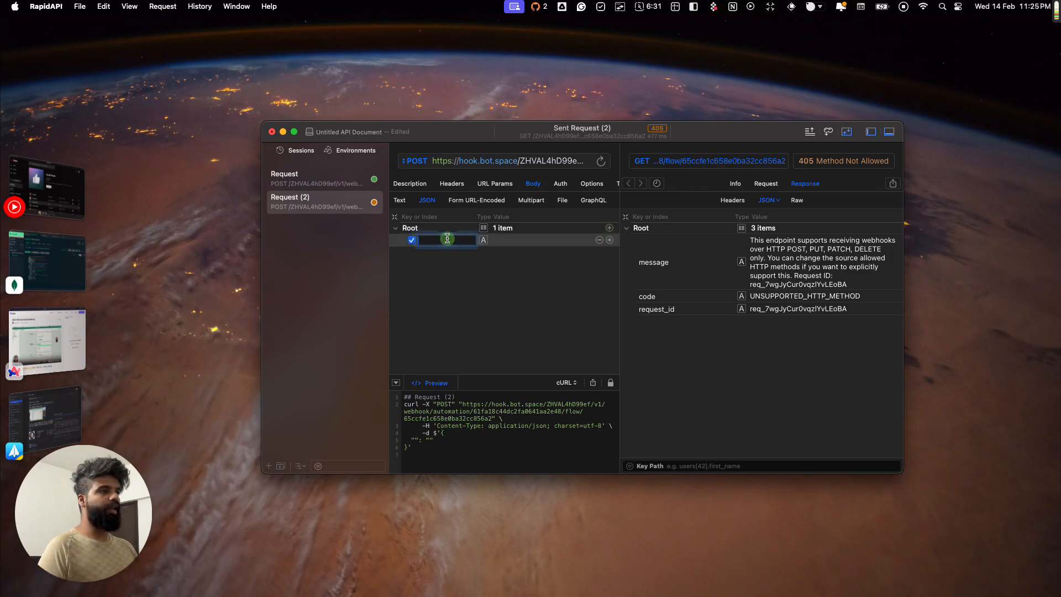
{"action": "type", "text": "name"}
{"action": "key", "text": "Tab"}
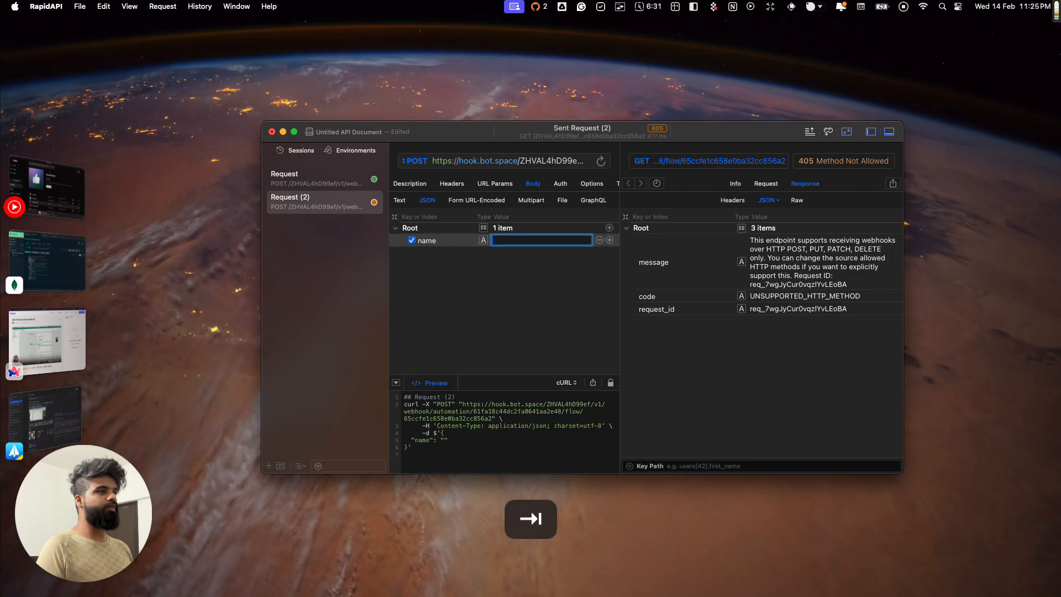
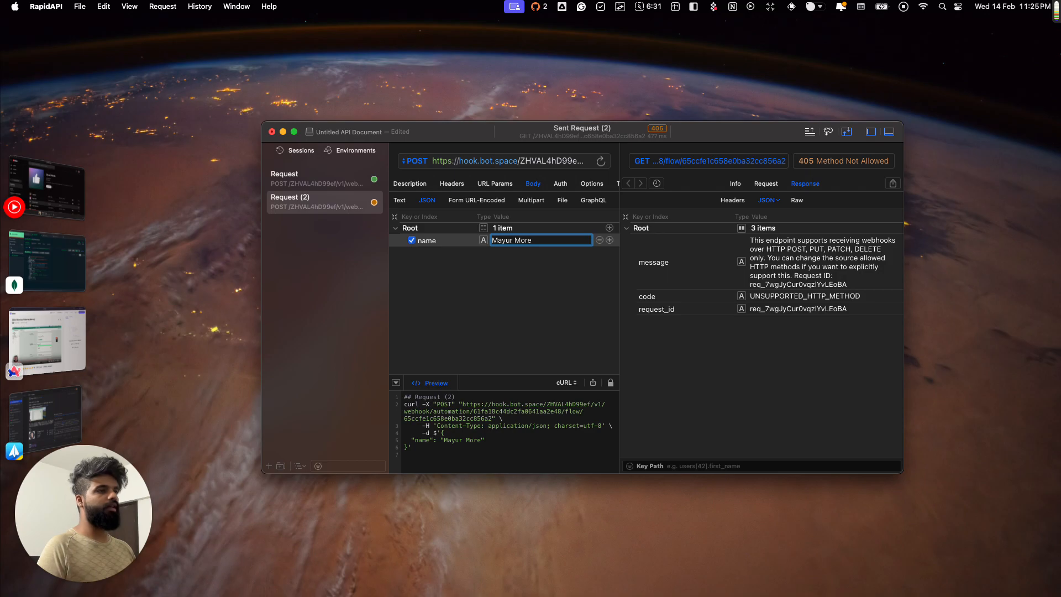
{"action": "left_click", "coordinate": [446, 283]}
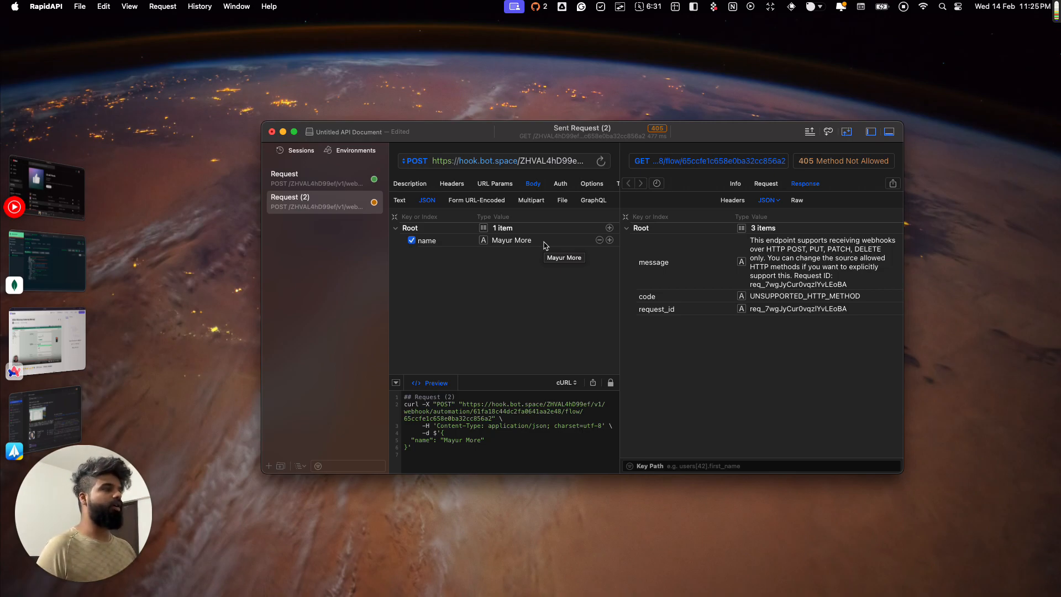
Step: Add a 'phone' key holding the contact's phone number to the JSON body
{"action": "left_click", "coordinate": [609, 240]}
{"action": "left_click", "coordinate": [426, 256]}
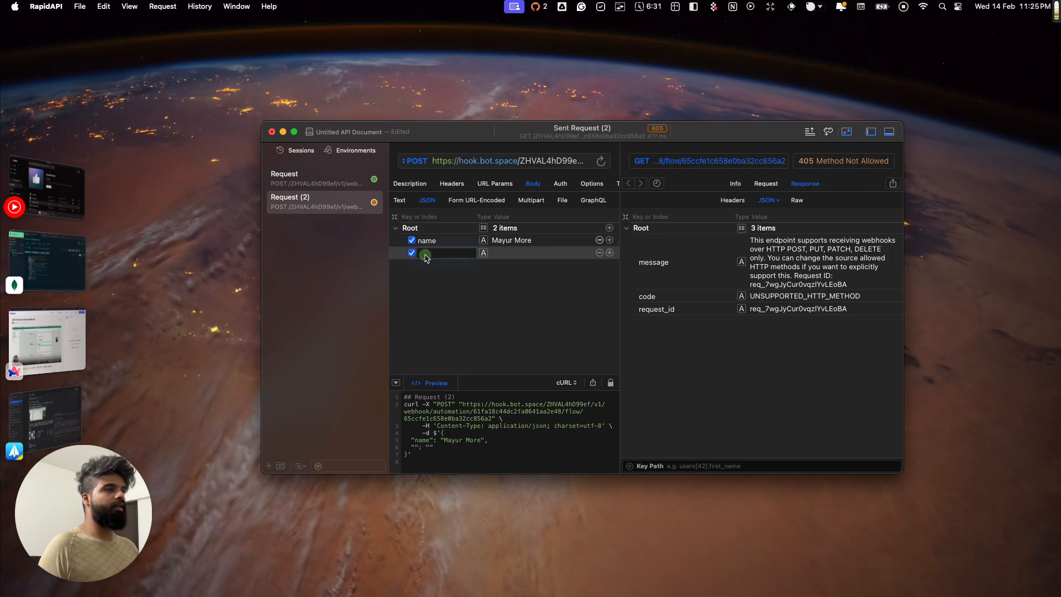
{"action": "type", "text": "phone"}
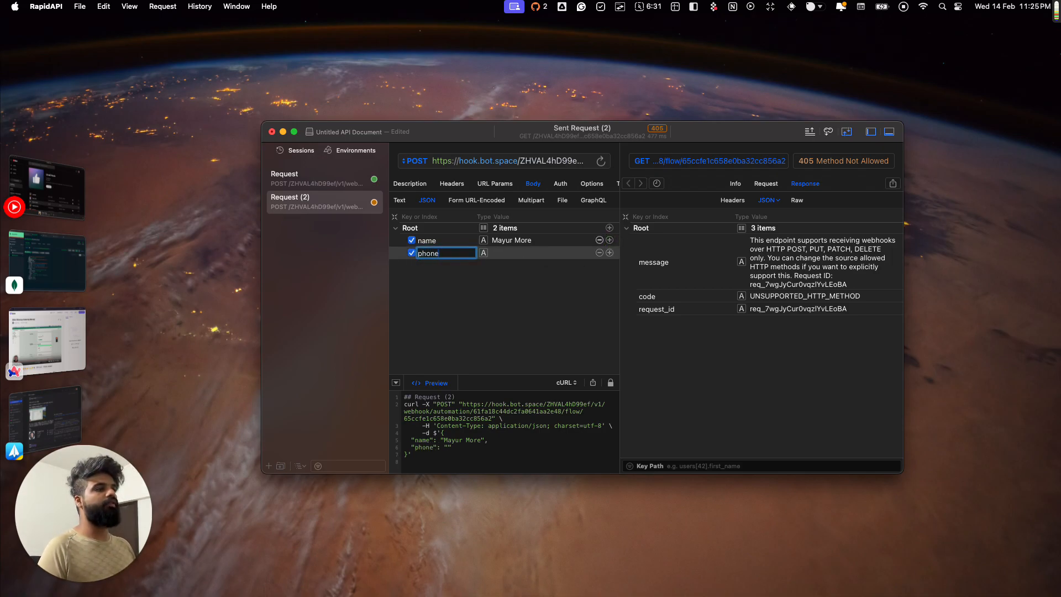
{"action": "key", "text": "Tab"}
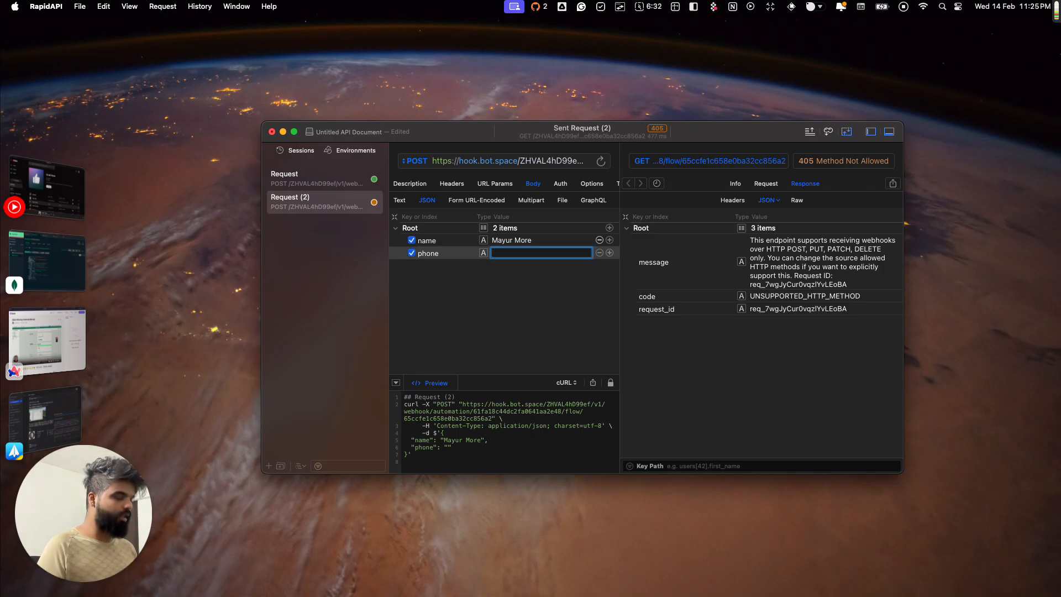
{"action": "left_click", "coordinate": [413, 281]}
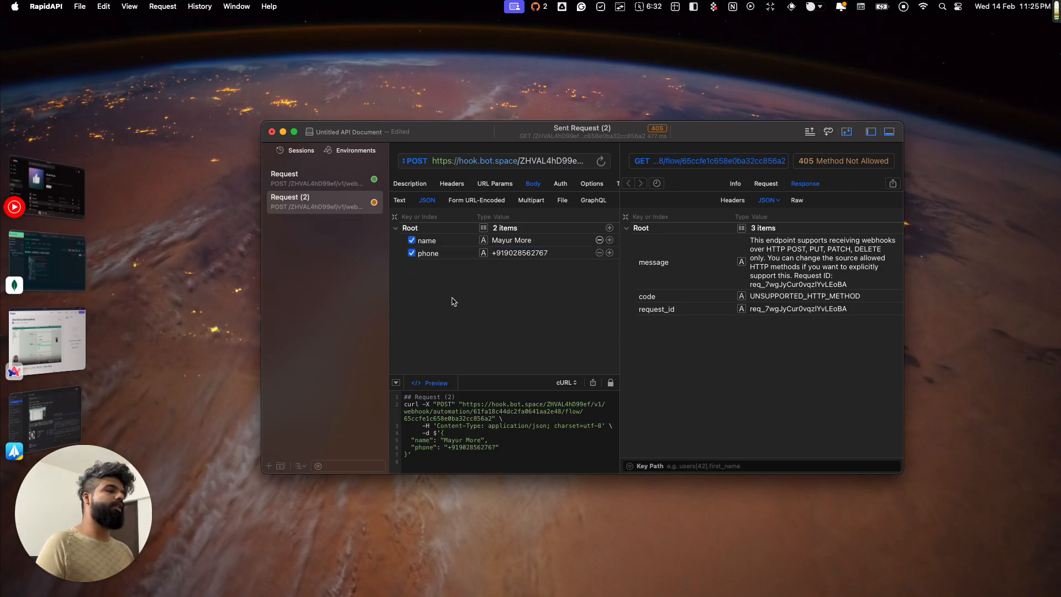
Step: Resend the POST request with ⌘R, getting 200 OK
{"action": "left_click", "coordinate": [594, 539]}
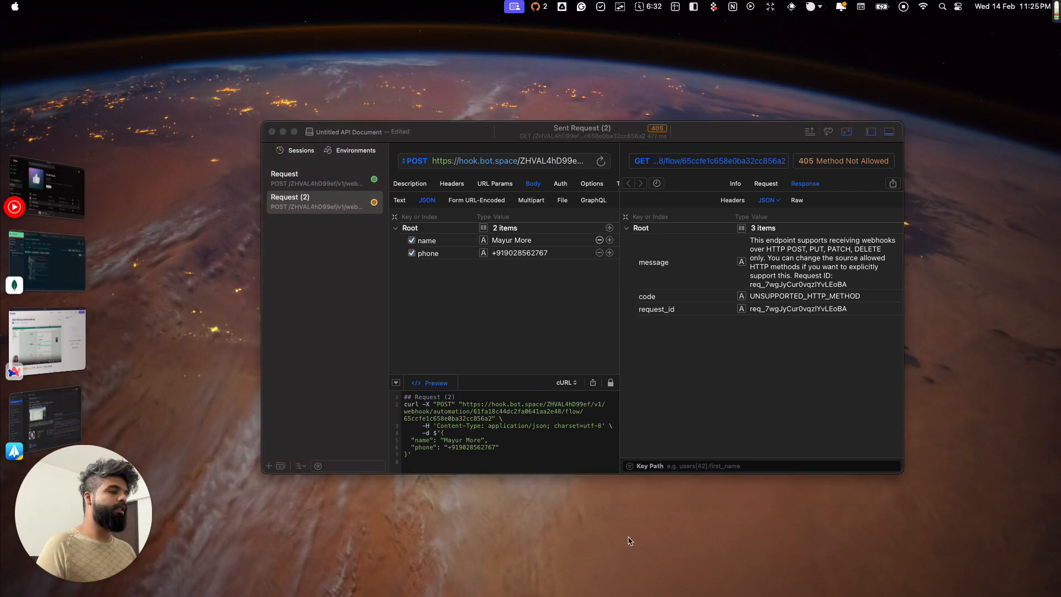
{"action": "left_click", "coordinate": [523, 328]}
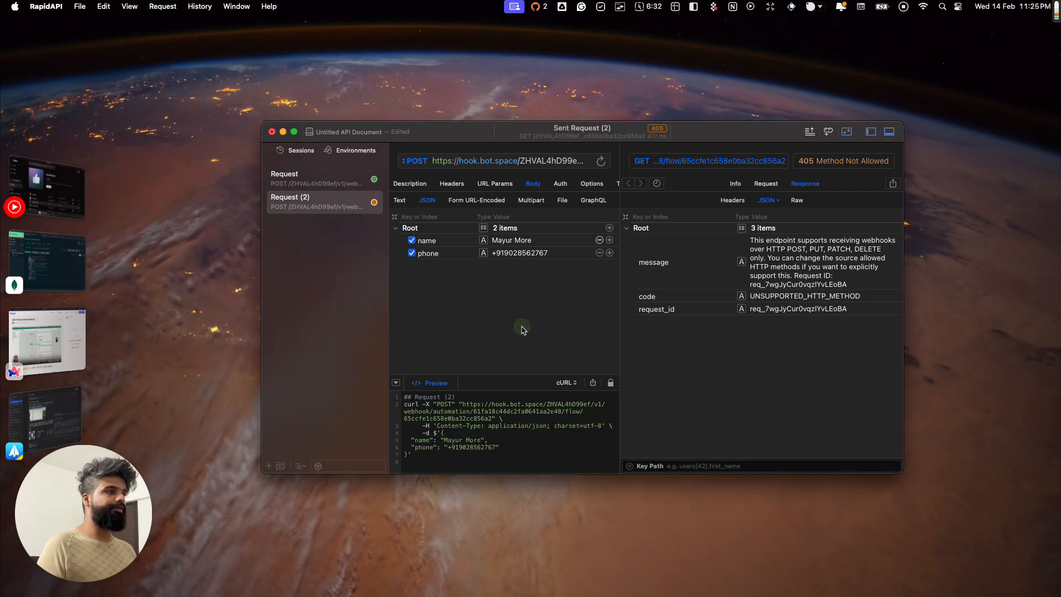
{"action": "left_click", "coordinate": [514, 309]}
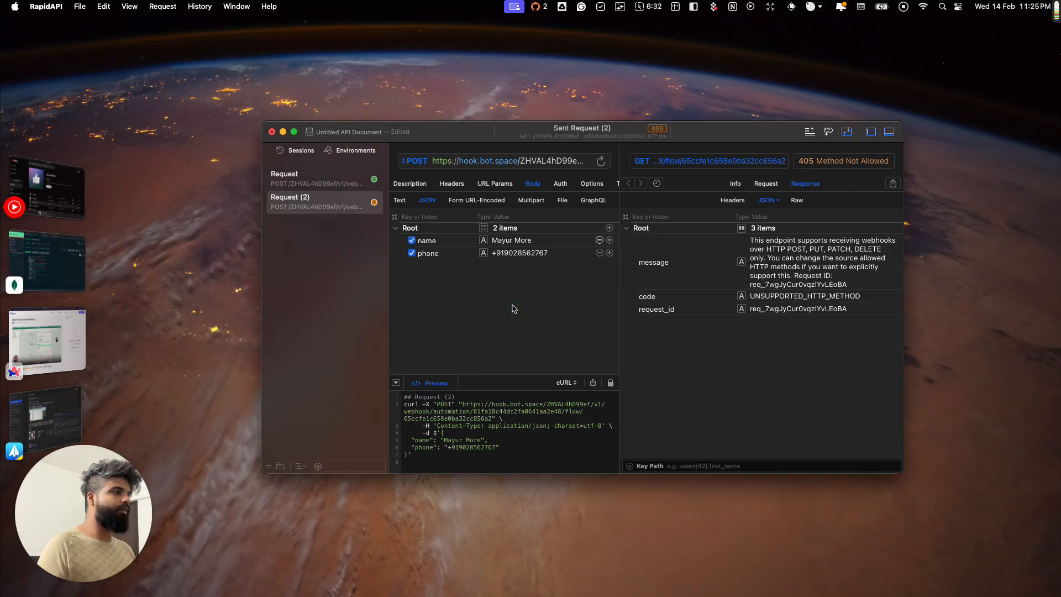
{"action": "key", "text": "super"}
{"action": "key", "text": "super+r"}
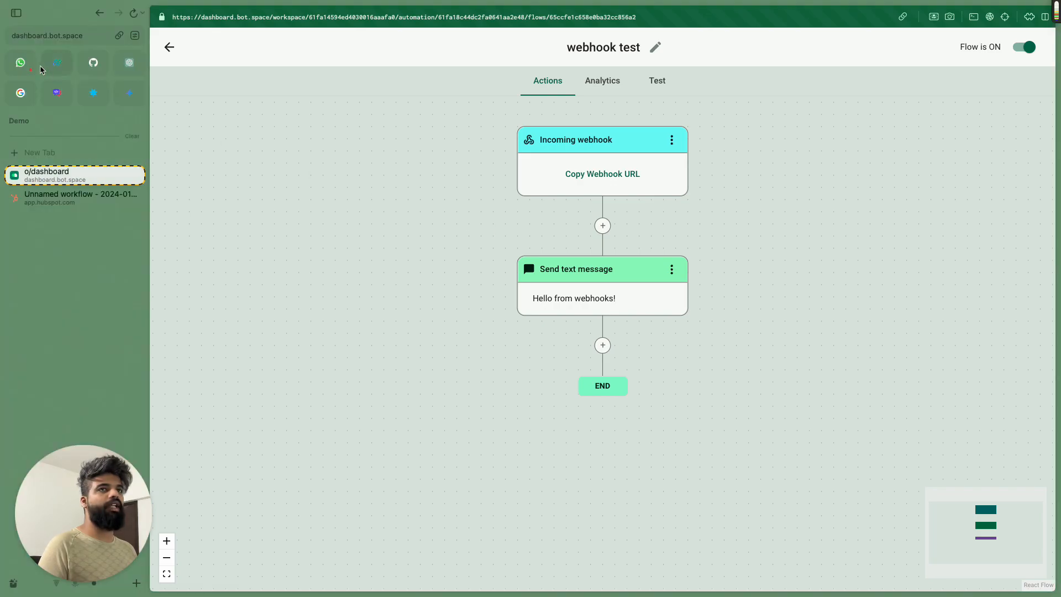
{"action": "left_click", "coordinate": [28, 65]}
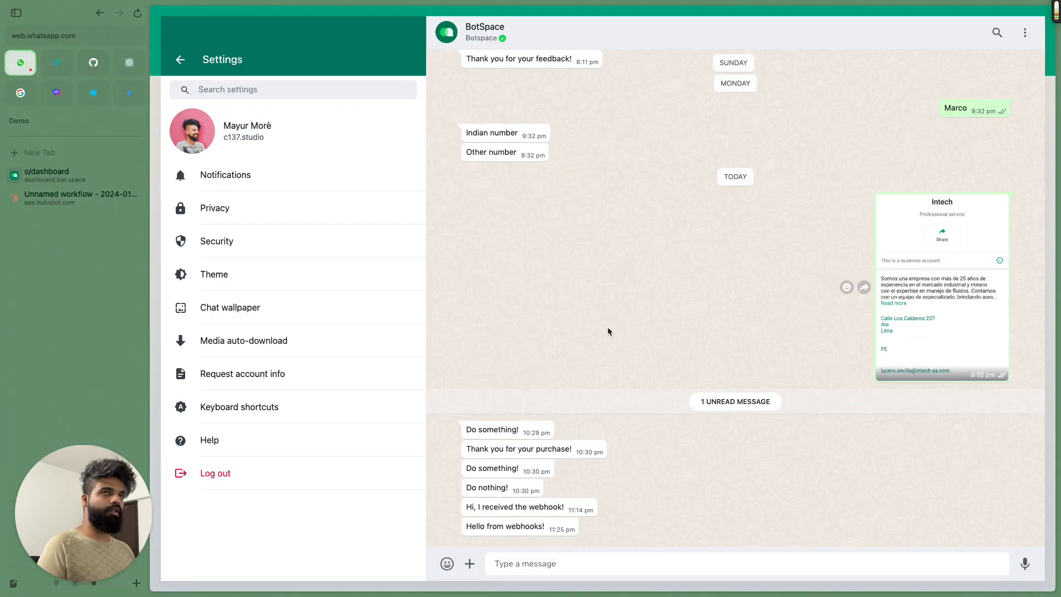
{"action": "left_click_drag", "start_coordinate": [466, 526], "coordinate": [550, 527]}
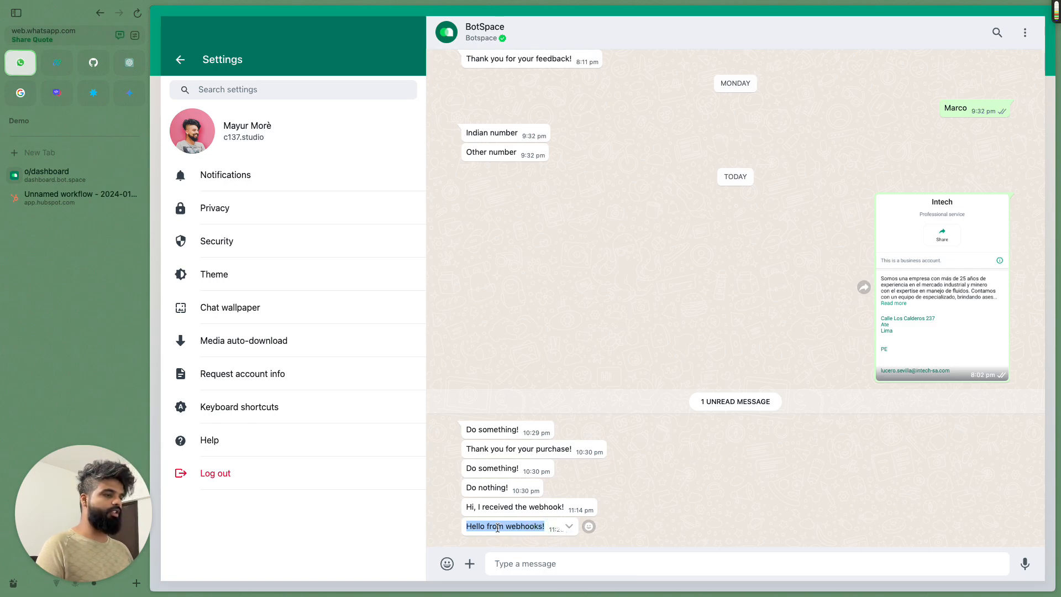
{"action": "left_click", "coordinate": [711, 314]}
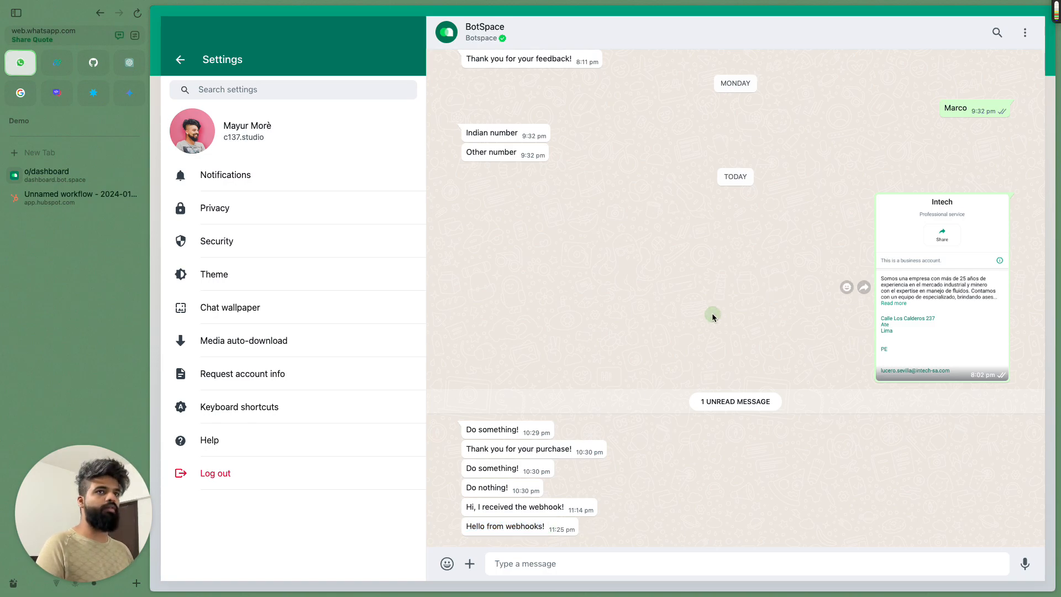
{"action": "left_click", "coordinate": [55, 172]}
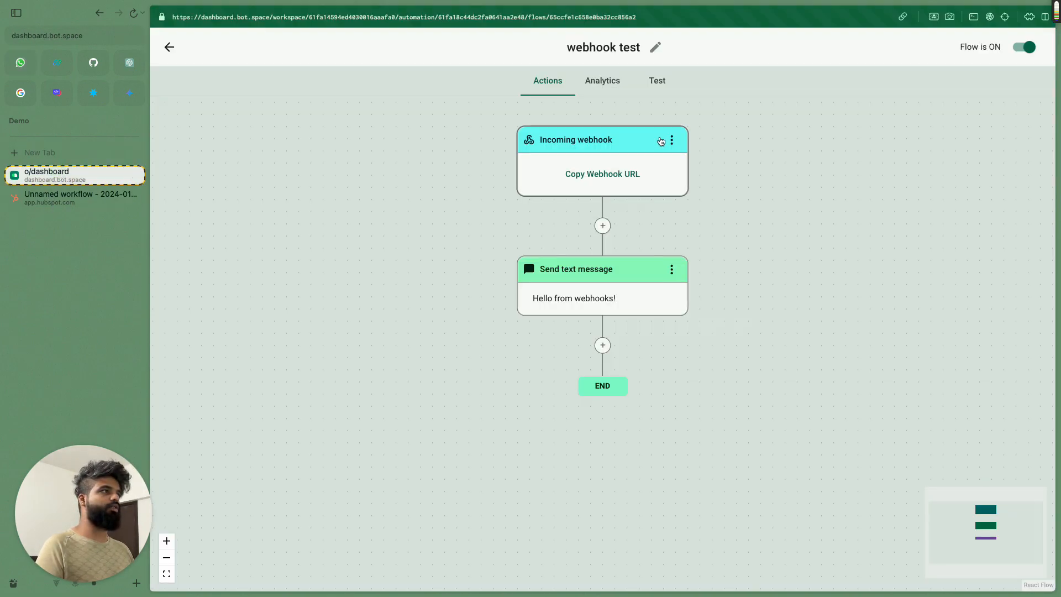
Step: Check Analytics shows one enrolled and one completed run, then go to HubSpot's Unnamed workflow
{"action": "left_click", "coordinate": [609, 86]}
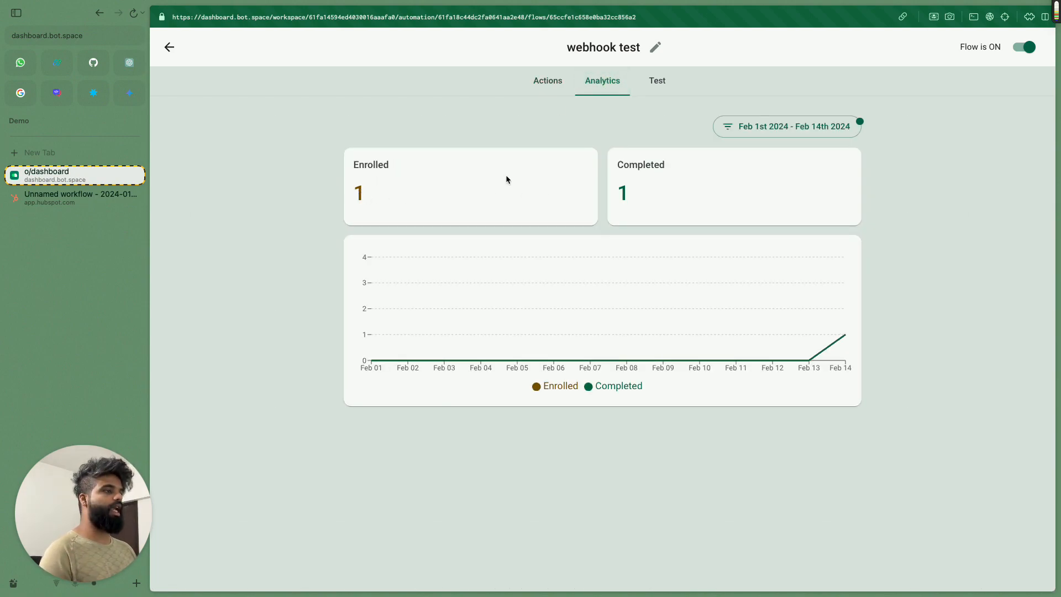
{"action": "left_click", "coordinate": [555, 83]}
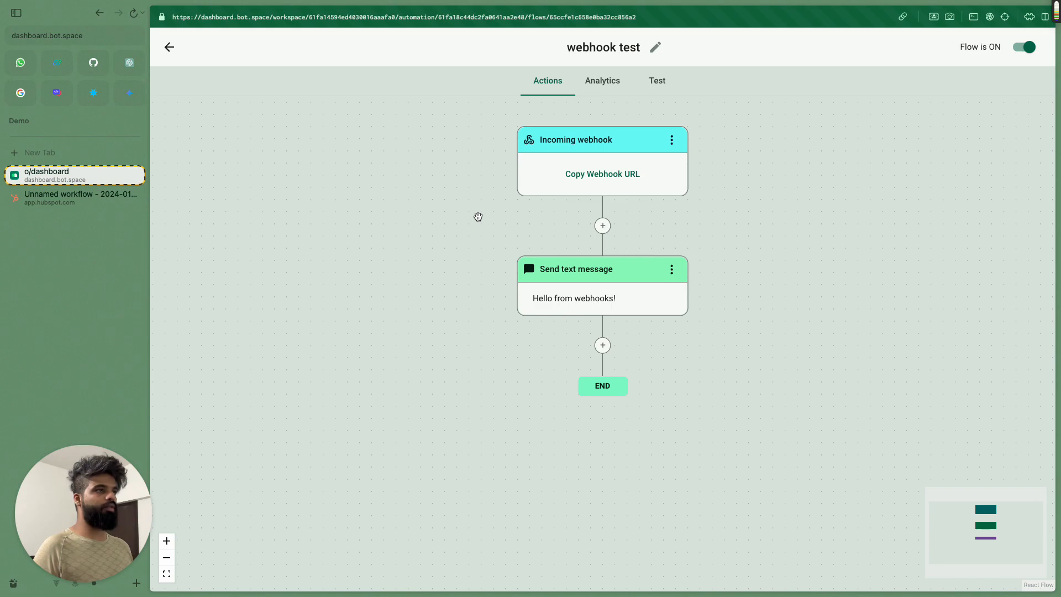
{"action": "left_click", "coordinate": [56, 203]}
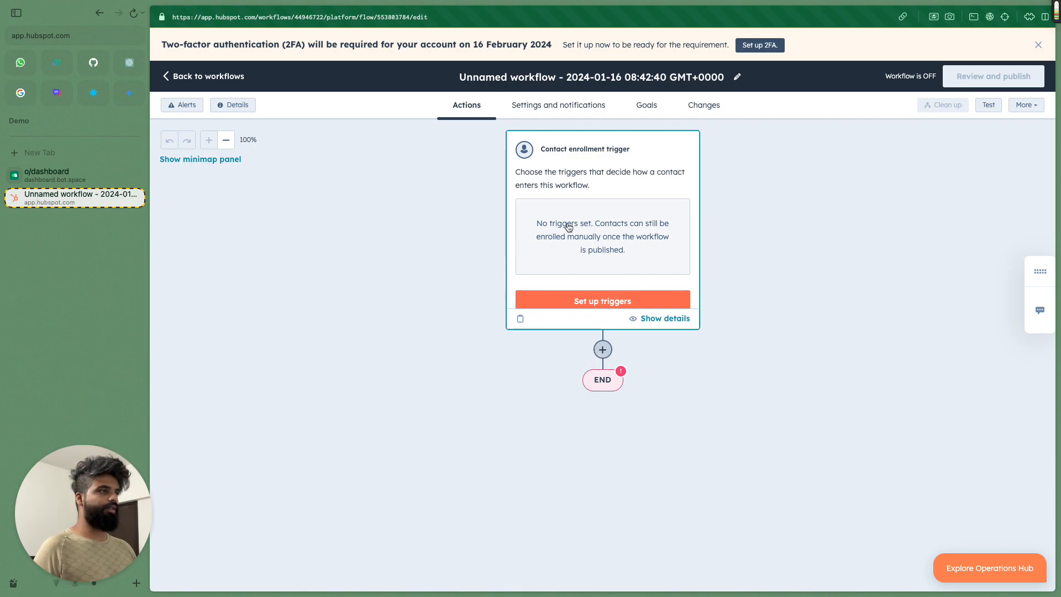
Step: Add a Send a webhook action from Data ops after the enrollment trigger
{"action": "left_click", "coordinate": [603, 349]}
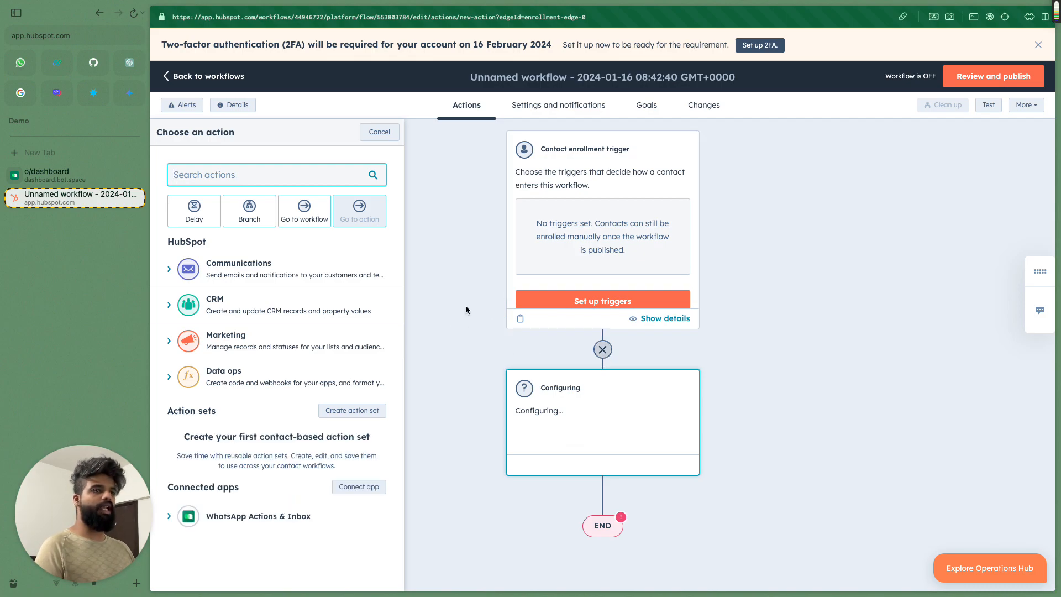
{"action": "left_click", "coordinate": [169, 380]}
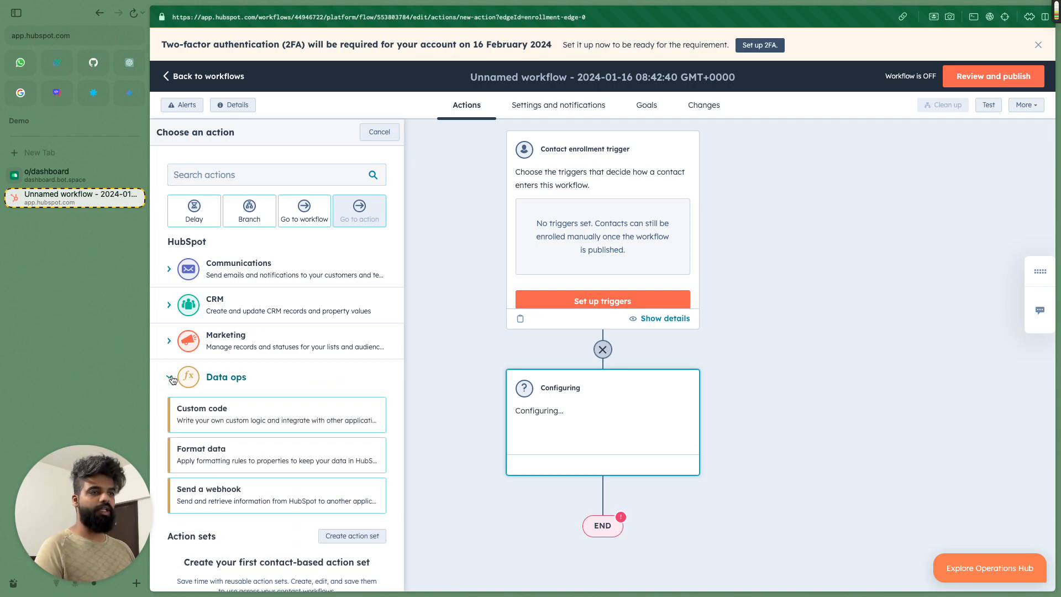
{"action": "scroll", "coordinate": [289, 387], "scroll_direction": "down", "scroll_amount": 1}
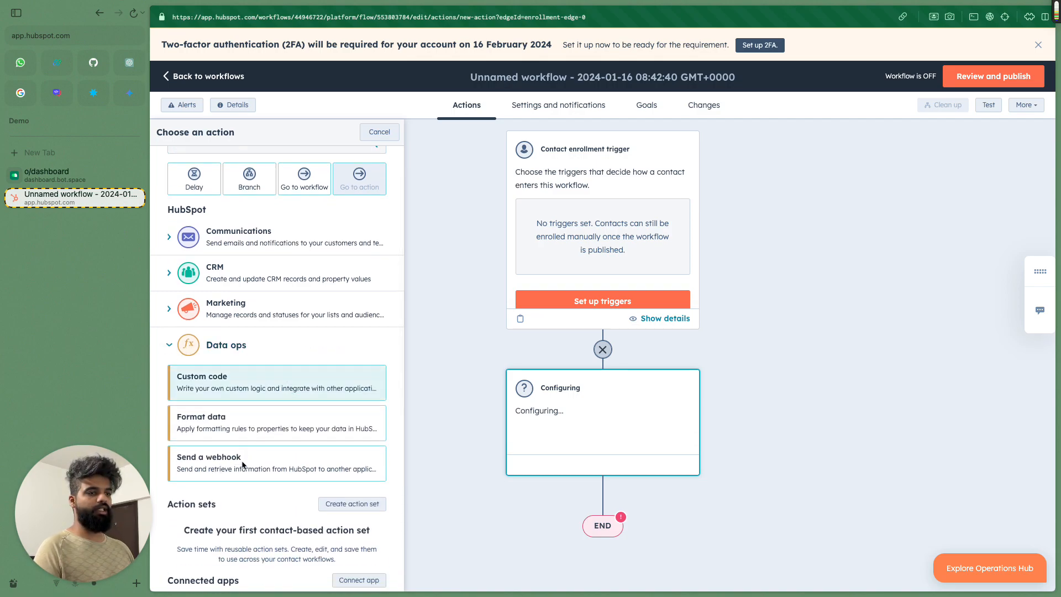
{"action": "left_click", "coordinate": [224, 465]}
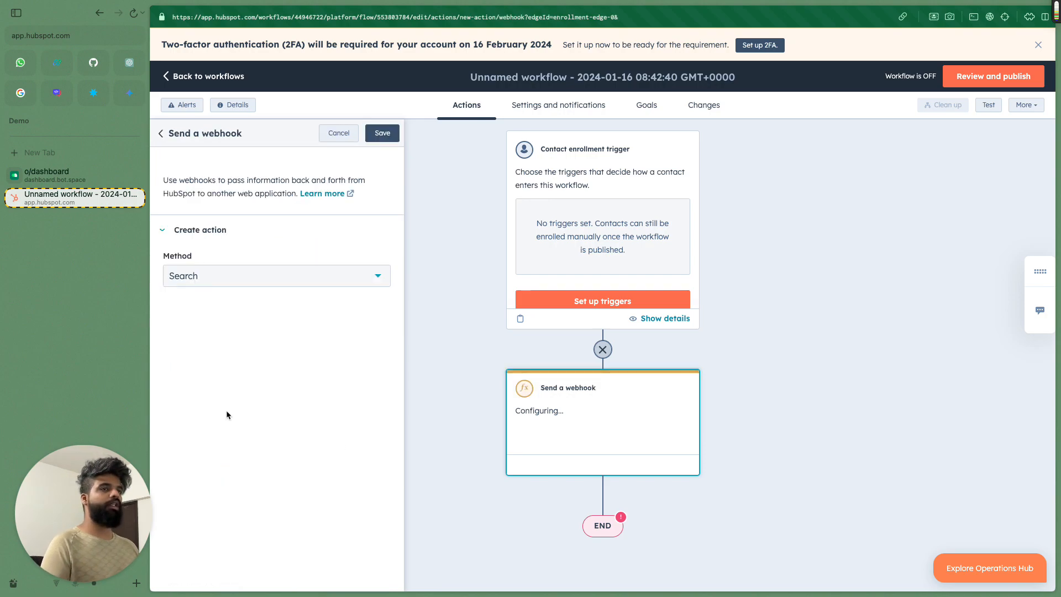
Step: Set the webhook method to POST, paste the BotSpace URL, and keep authentication None
{"action": "left_click", "coordinate": [243, 278]}
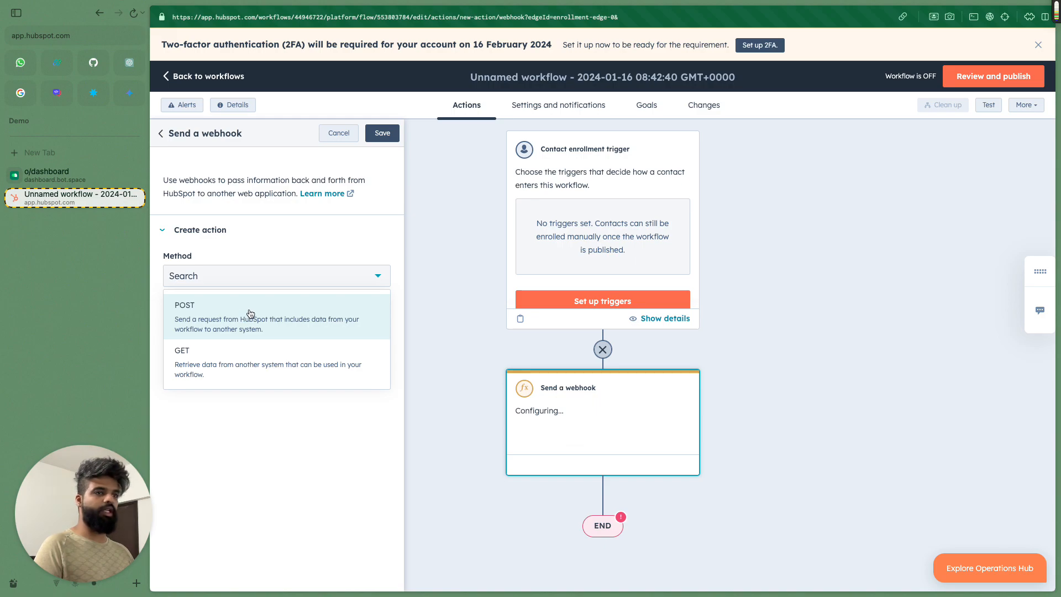
{"action": "left_click", "coordinate": [228, 310]}
{"action": "left_click", "coordinate": [264, 327]}
{"action": "key", "text": "super+v"}
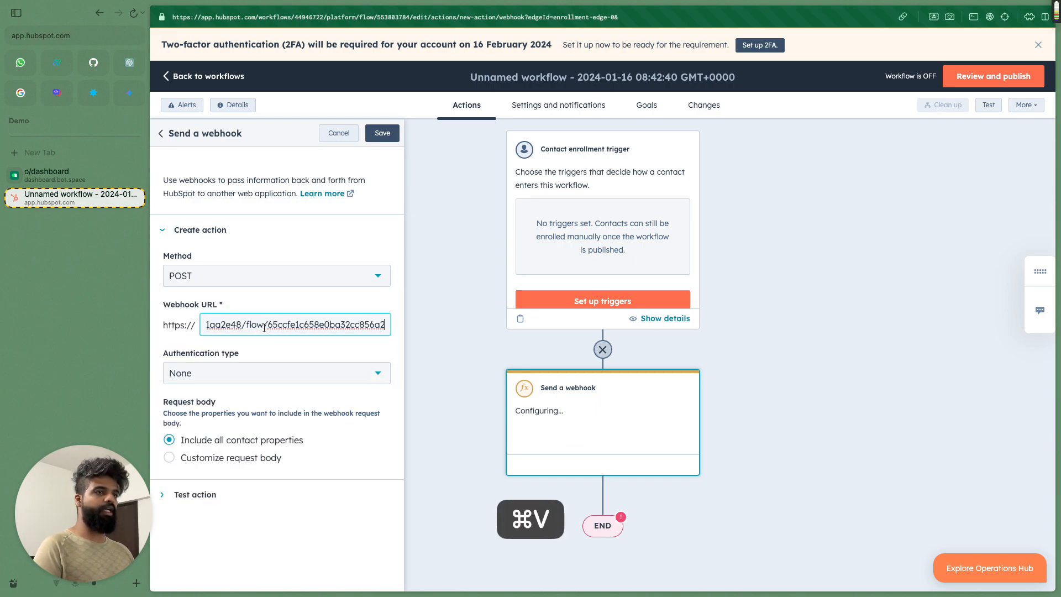
{"action": "left_click", "coordinate": [249, 374]}
{"action": "left_click", "coordinate": [248, 354]}
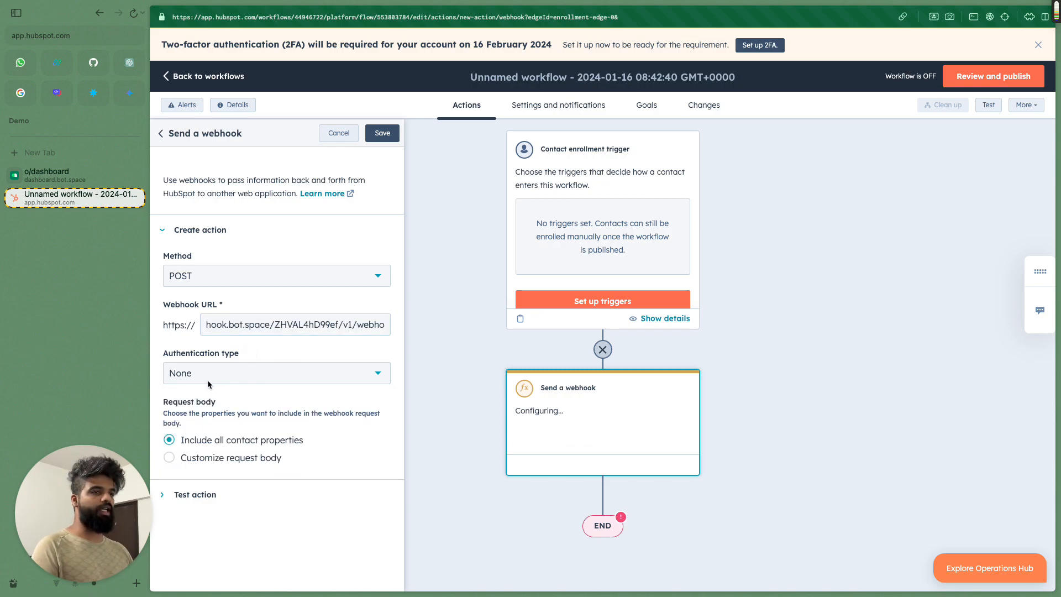
Step: Switch to a customized request body and enter the key 'name'
{"action": "left_click", "coordinate": [169, 459]}
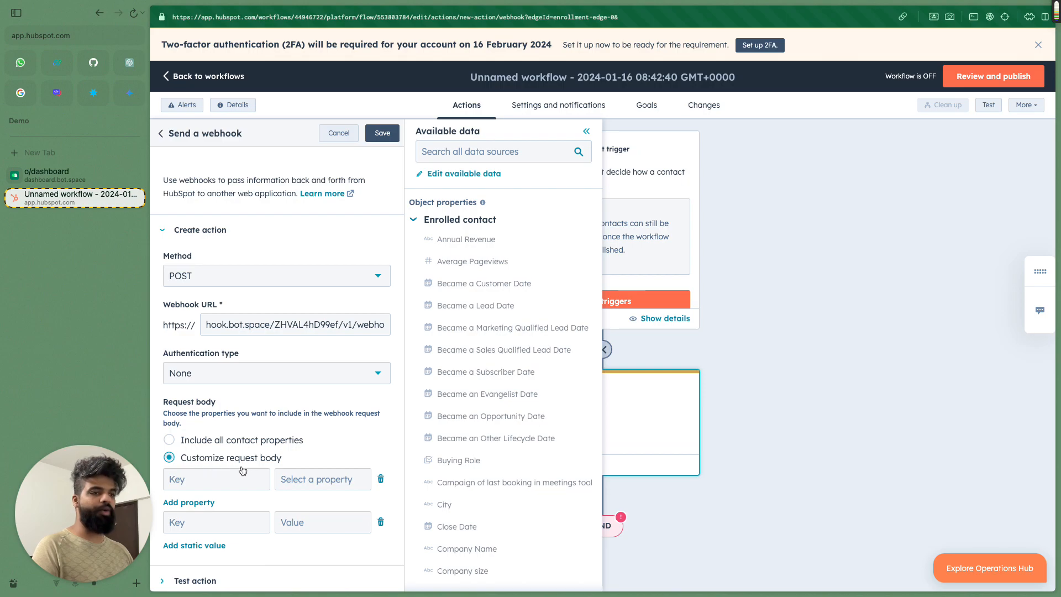
{"action": "scroll", "coordinate": [244, 471], "scroll_direction": "down", "scroll_amount": 1}
{"action": "left_click", "coordinate": [211, 466]}
{"action": "type", "text": "name"}
{"action": "key", "text": "Tab"}
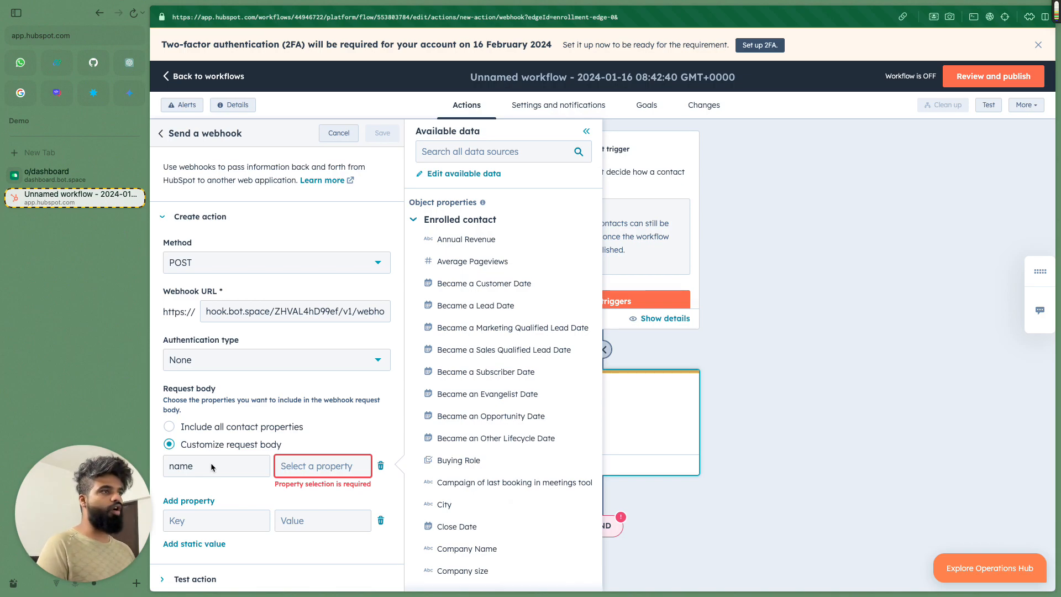
Step: Search Available data for 'first' and map the name key to First Name
{"action": "left_click", "coordinate": [471, 151]}
{"action": "type", "text": "ck ta"}
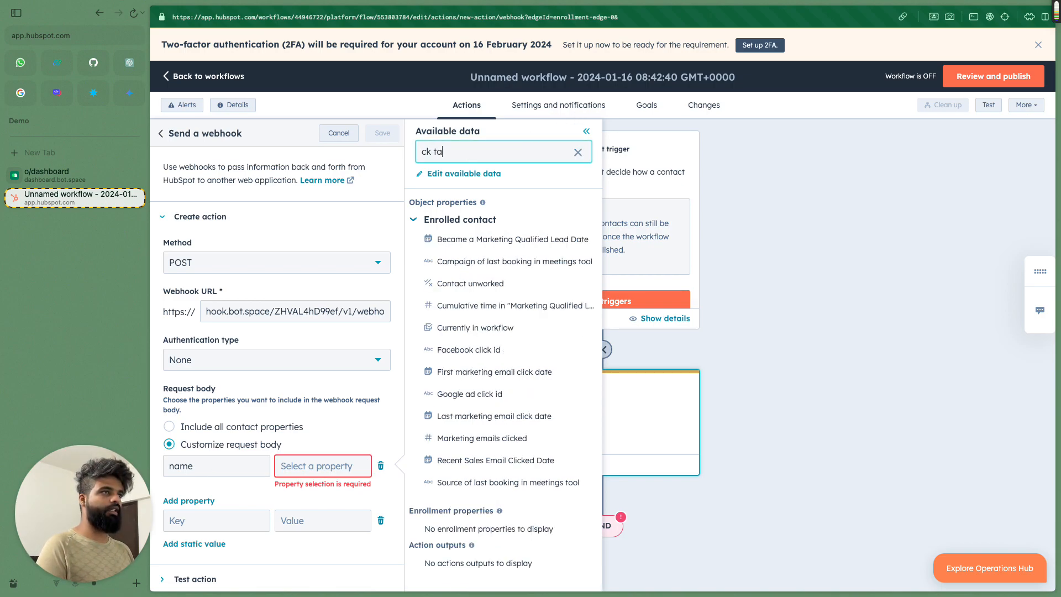
{"action": "key", "text": "super+a"}
{"action": "type", "text": "first "}
{"action": "type", "text": "name"}
{"action": "key", "text": "BackSpace"}
{"action": "key", "text": "BackSpace"}
{"action": "key", "text": "BackSpace"}
{"action": "key", "text": "BackSpace"}
{"action": "type", "text": "ba"}
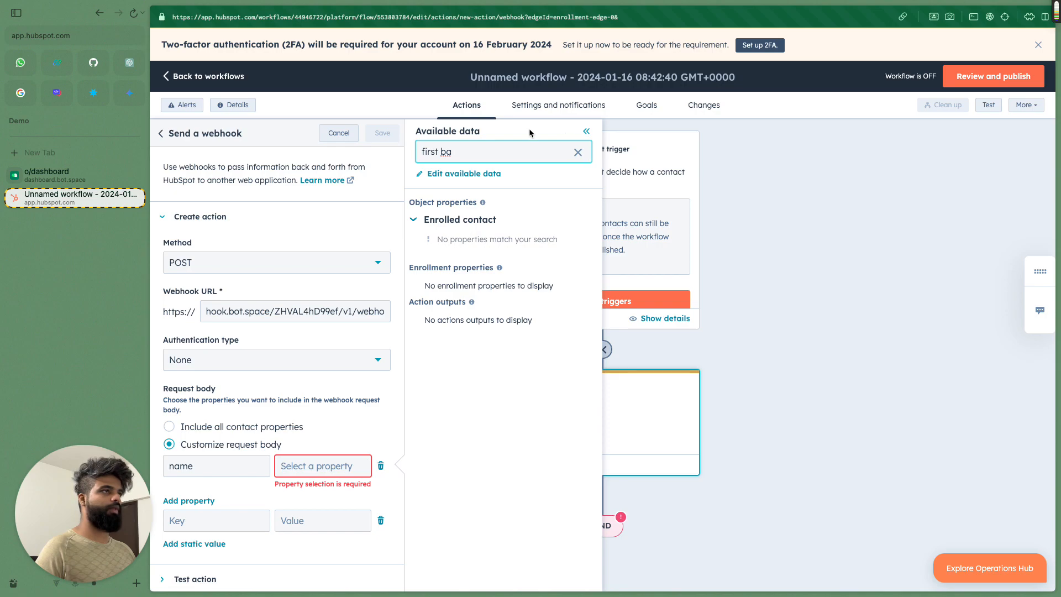
{"action": "left_click", "coordinate": [526, 146]}
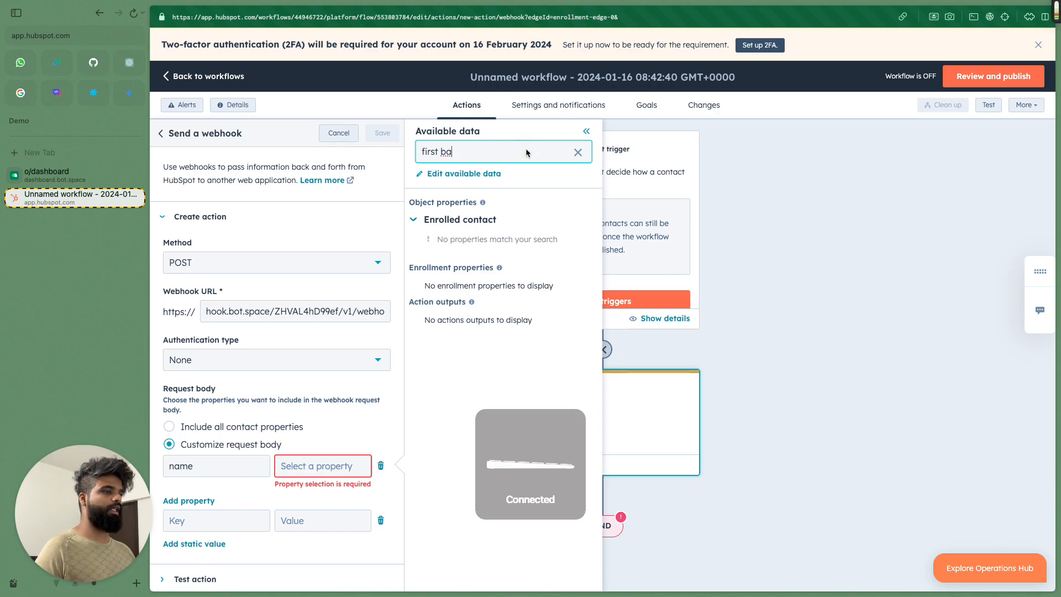
{"action": "key", "text": "alt+shift+Left"}
{"action": "key", "text": "alt+shift+Left"}
{"action": "type", "text": "first nanme"}
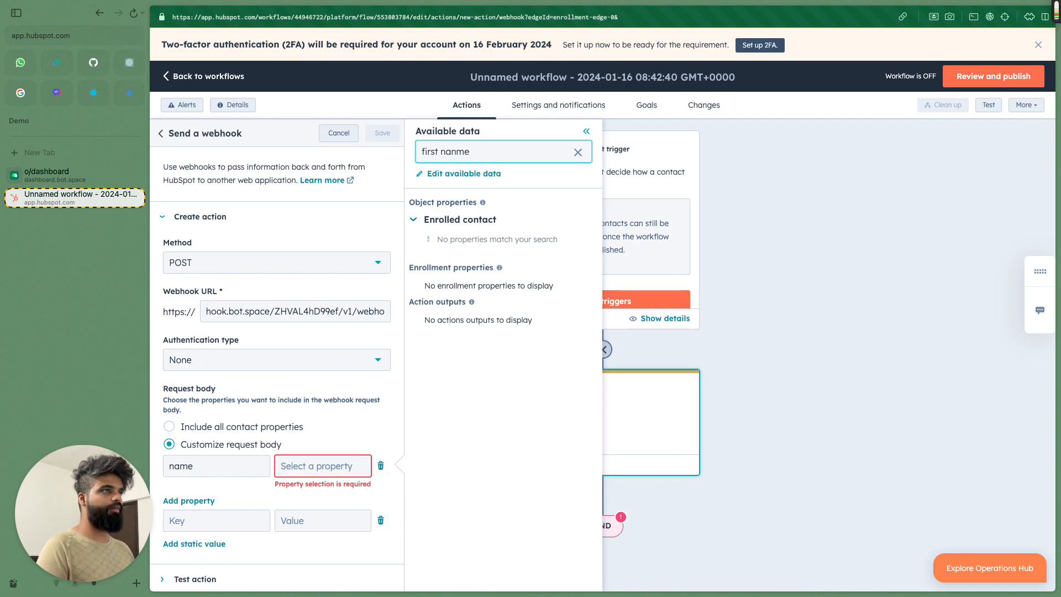
{"action": "key", "text": "super+a"}
{"action": "type", "text": "first"}
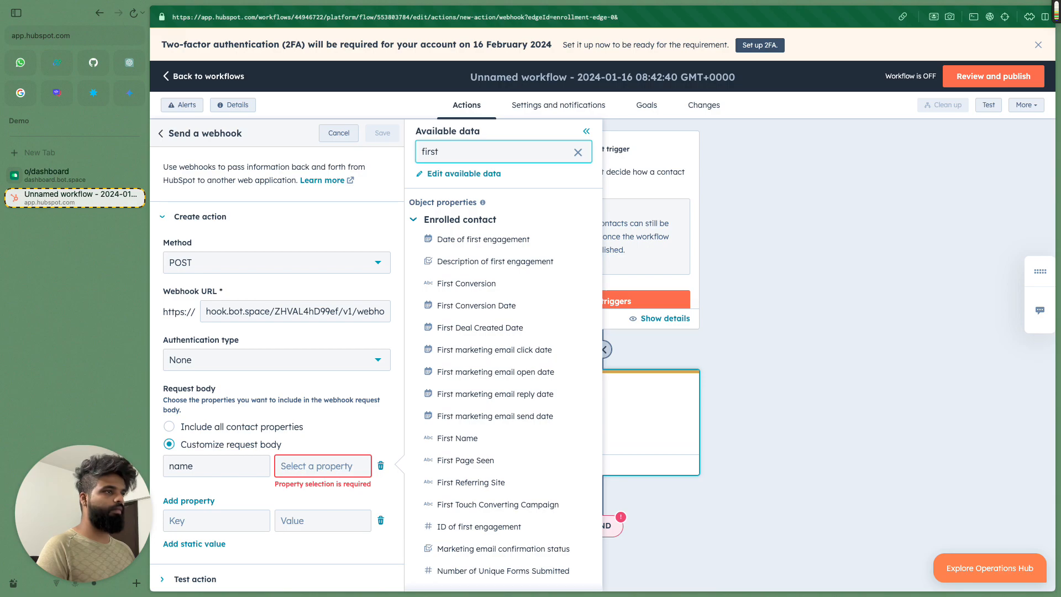
{"action": "left_click", "coordinate": [474, 443]}
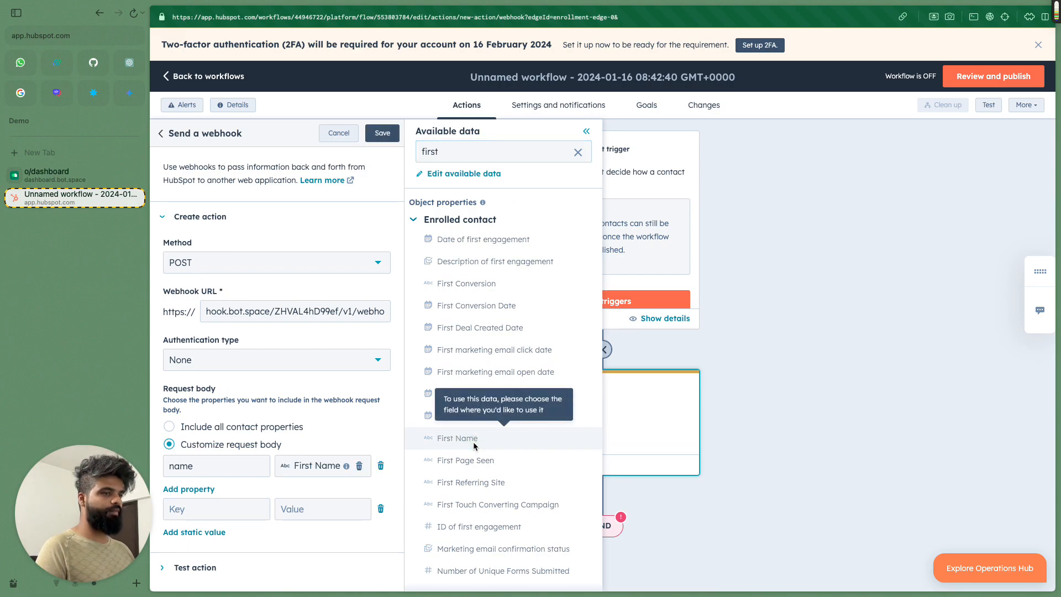
{"action": "left_click", "coordinate": [204, 514]}
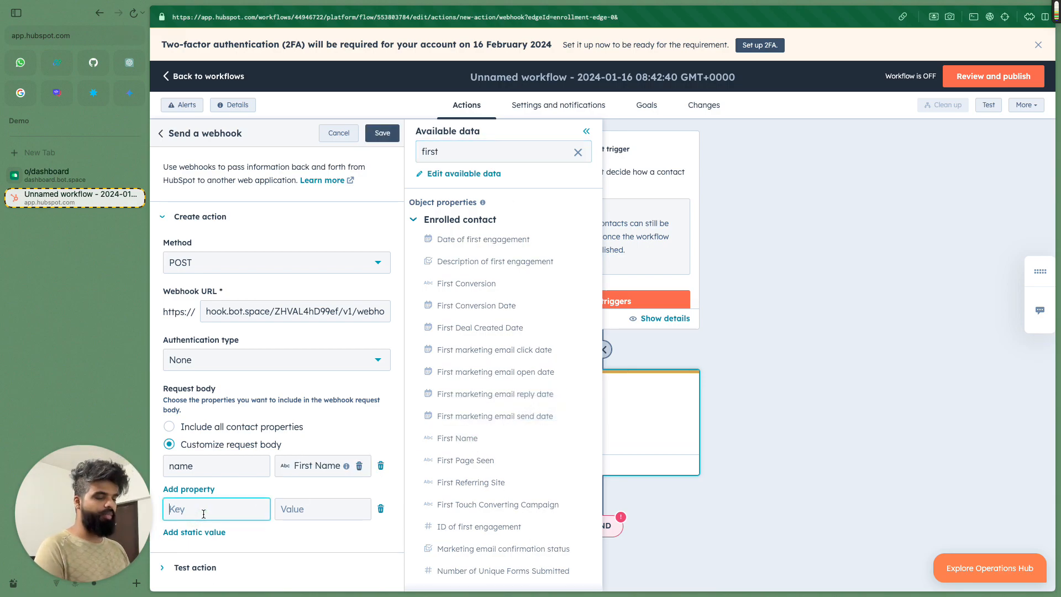
Step: Try a 'phone' key with a 'phone' property search, then delete the incomplete row
{"action": "type", "text": "phone"}
{"action": "left_click", "coordinate": [312, 508]}
{"action": "double_click", "coordinate": [434, 152]}
{"action": "type", "text": "phone"}
{"action": "left_click", "coordinate": [344, 510]}
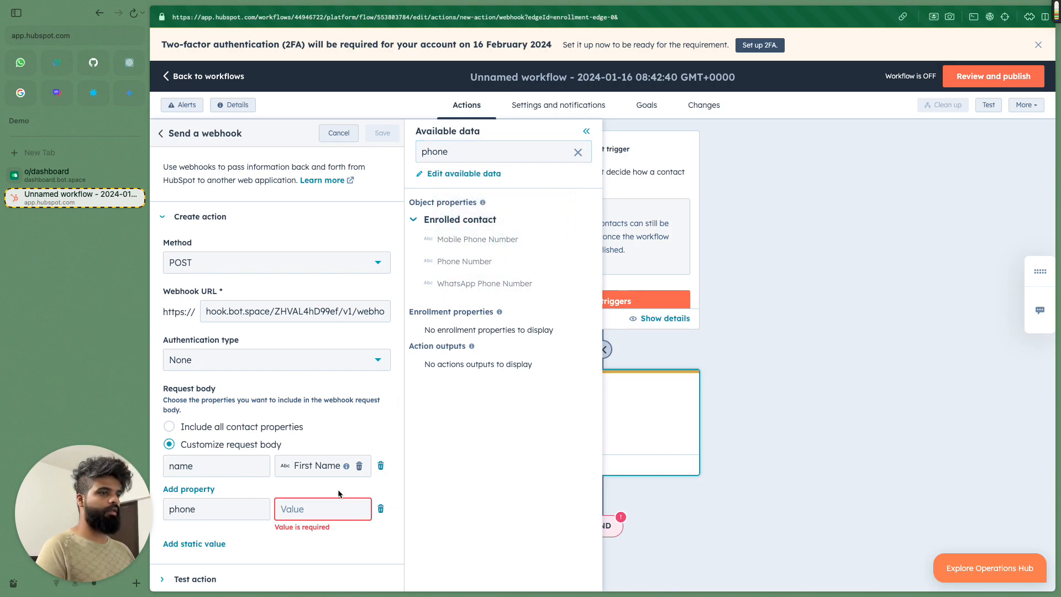
{"action": "left_click", "coordinate": [245, 517]}
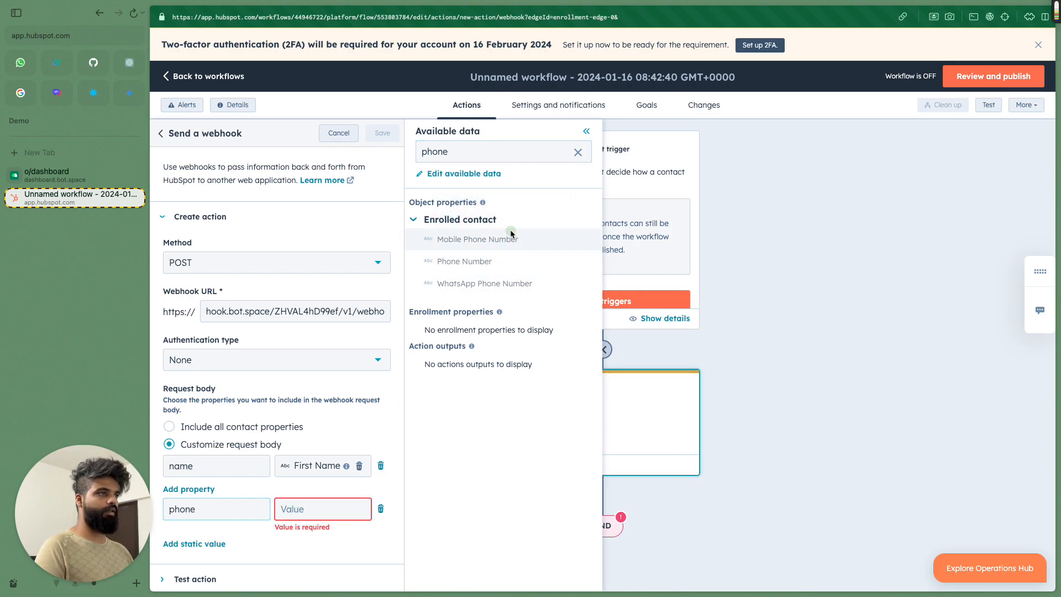
{"action": "key", "text": "Tab"}
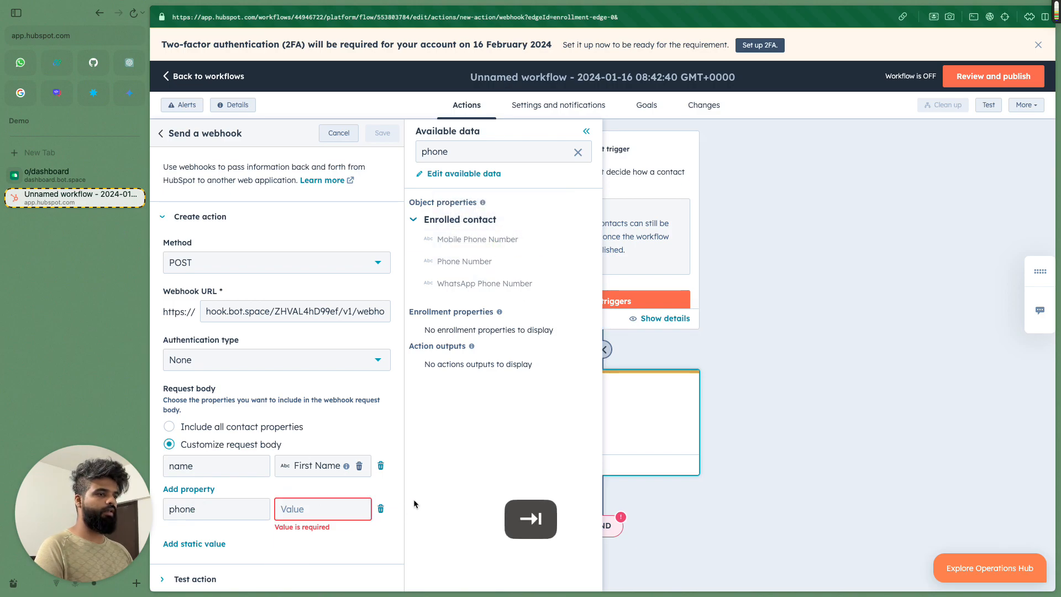
{"action": "left_click", "coordinate": [381, 509]}
Step: Add a 'phone' key mapped to Phone Number and save the webhook action
{"action": "left_click", "coordinate": [193, 506]}
{"action": "left_click", "coordinate": [204, 505]}
{"action": "type", "text": "phone"}
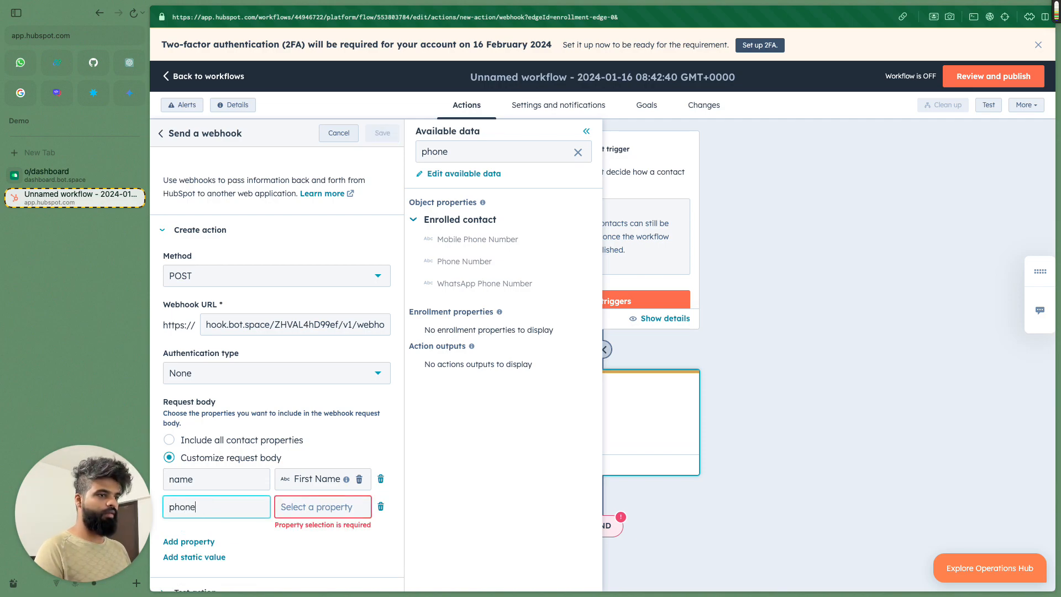
{"action": "key", "text": "Tab"}
{"action": "key", "text": "Return"}
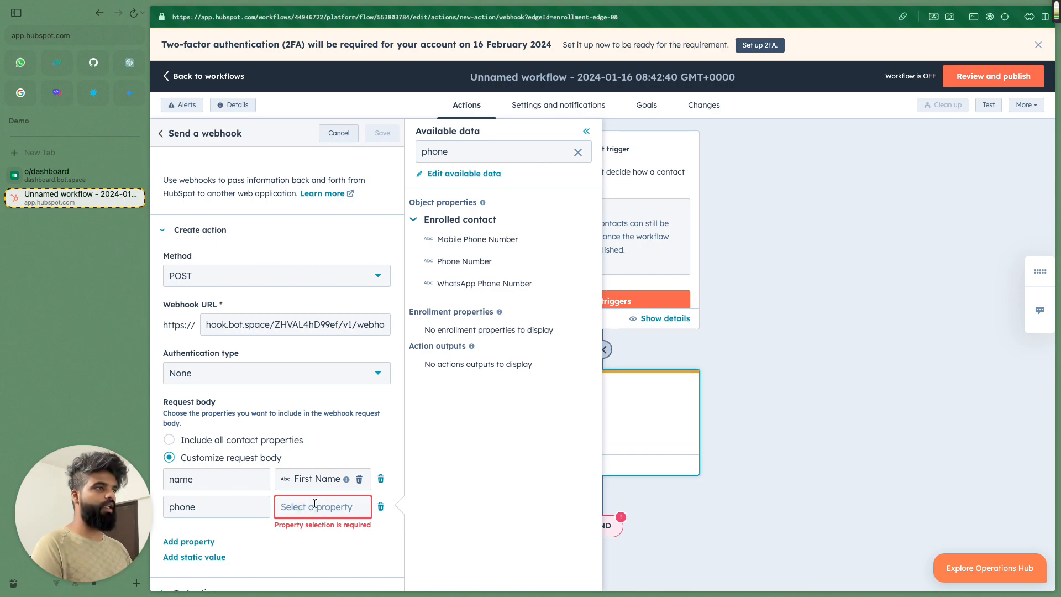
{"action": "left_click", "coordinate": [473, 261]}
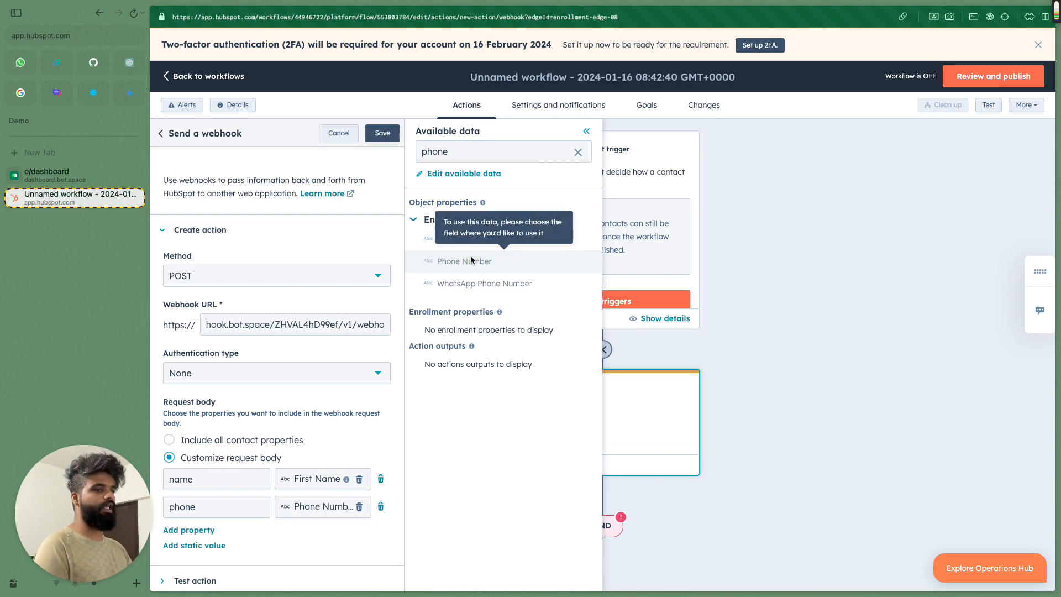
{"action": "scroll", "coordinate": [344, 423], "scroll_direction": "down", "scroll_amount": 1}
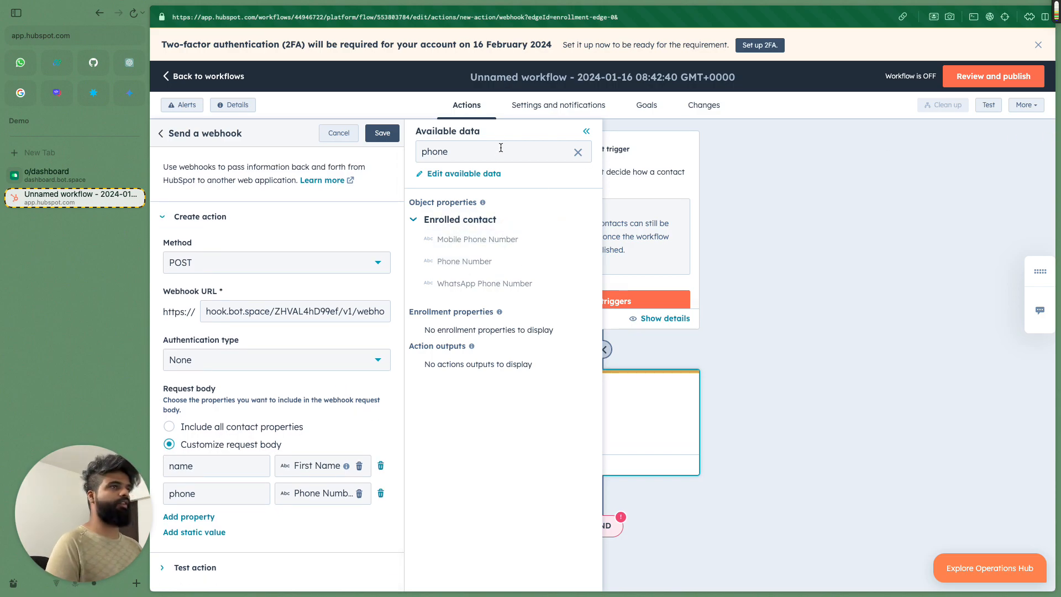
{"action": "left_click", "coordinate": [382, 134]}
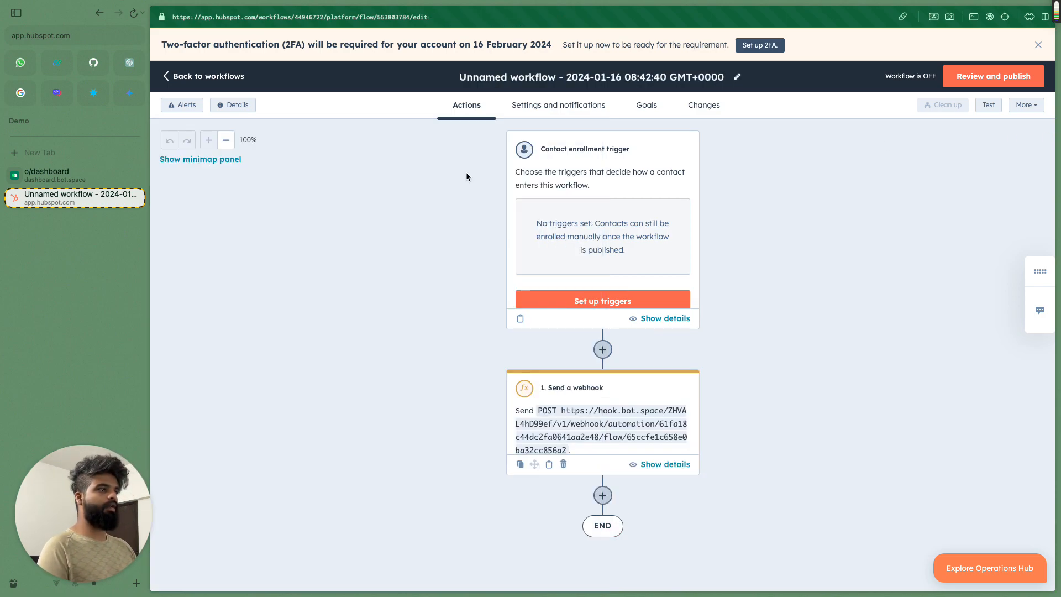